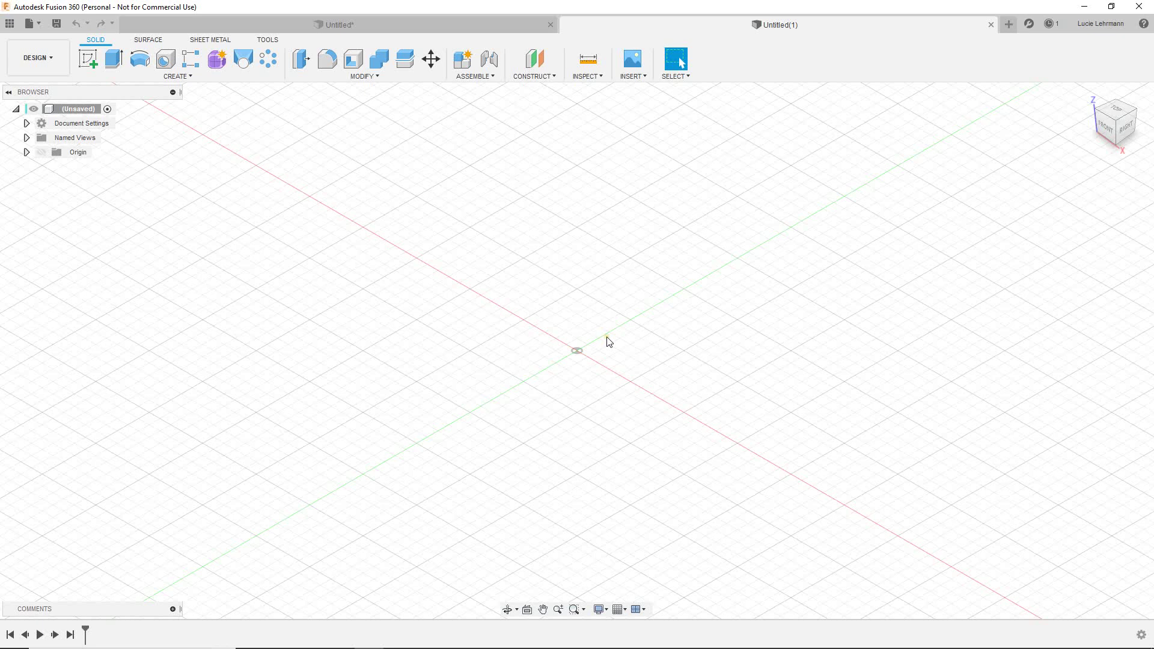
# Start a sketch on the XY ground plane and draw a 43 mm horizontal line
pyautogui.click(88, 58)
pyautogui.click(640, 352)
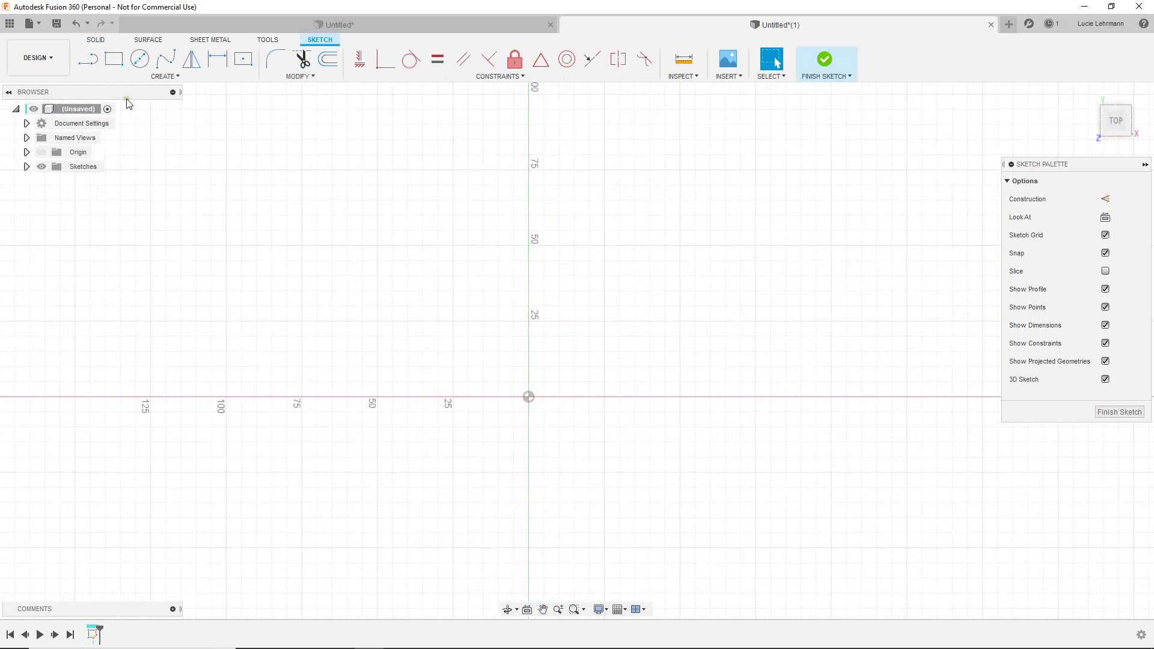
pyautogui.click(86, 63)
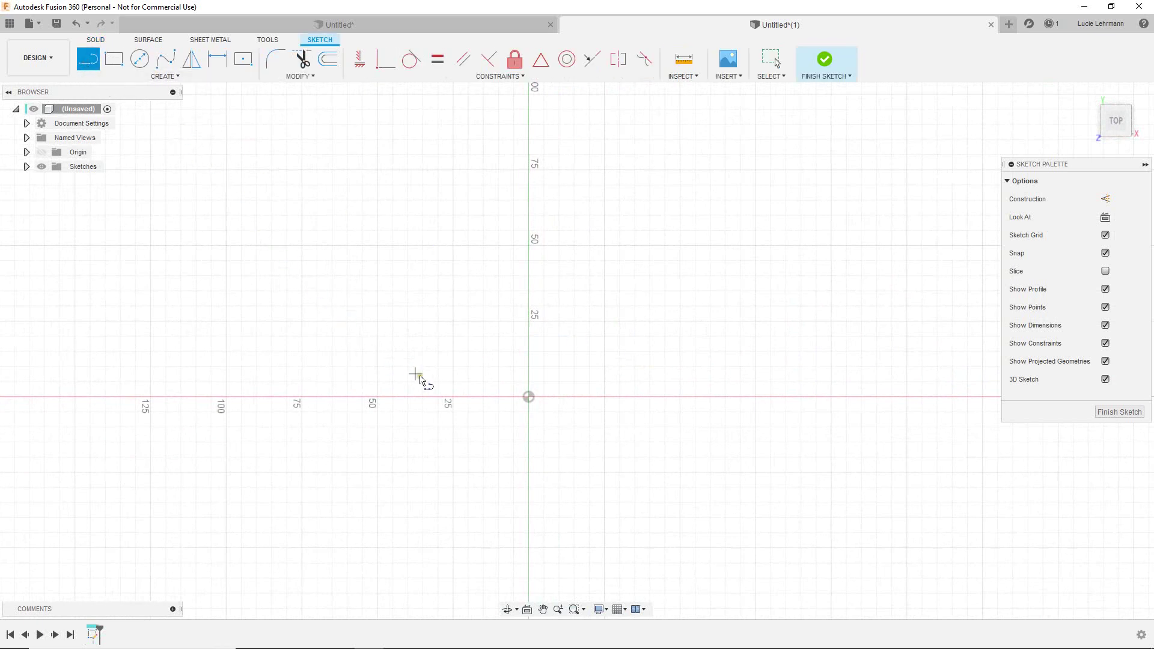
pyautogui.click(453, 397)
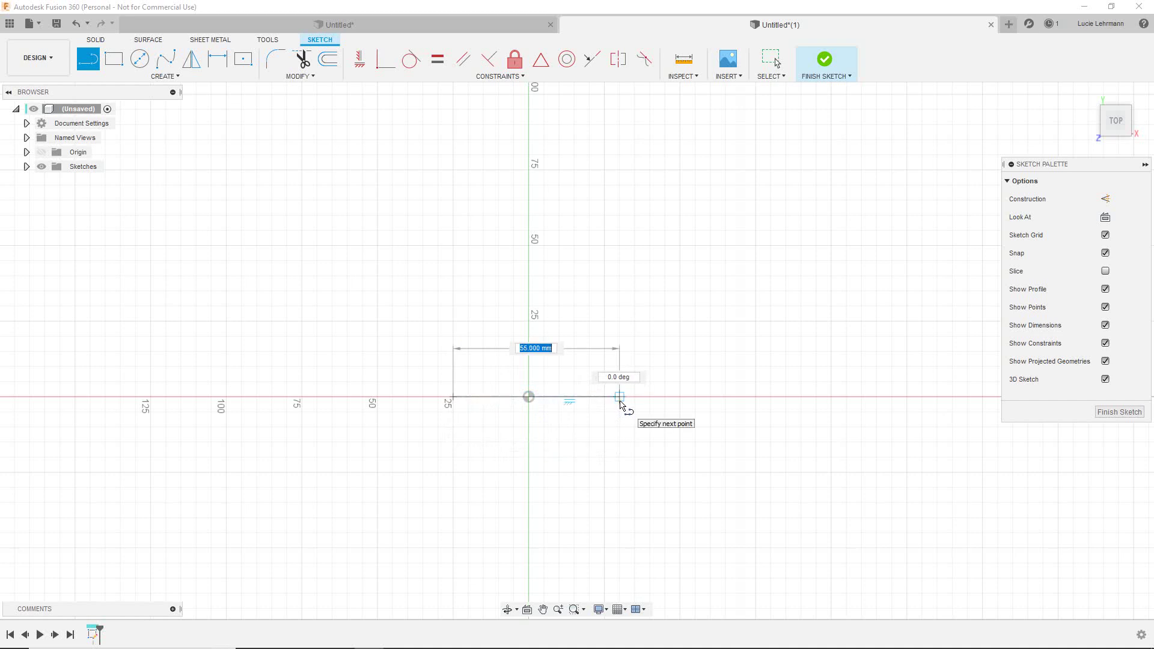
pyautogui.write('43')
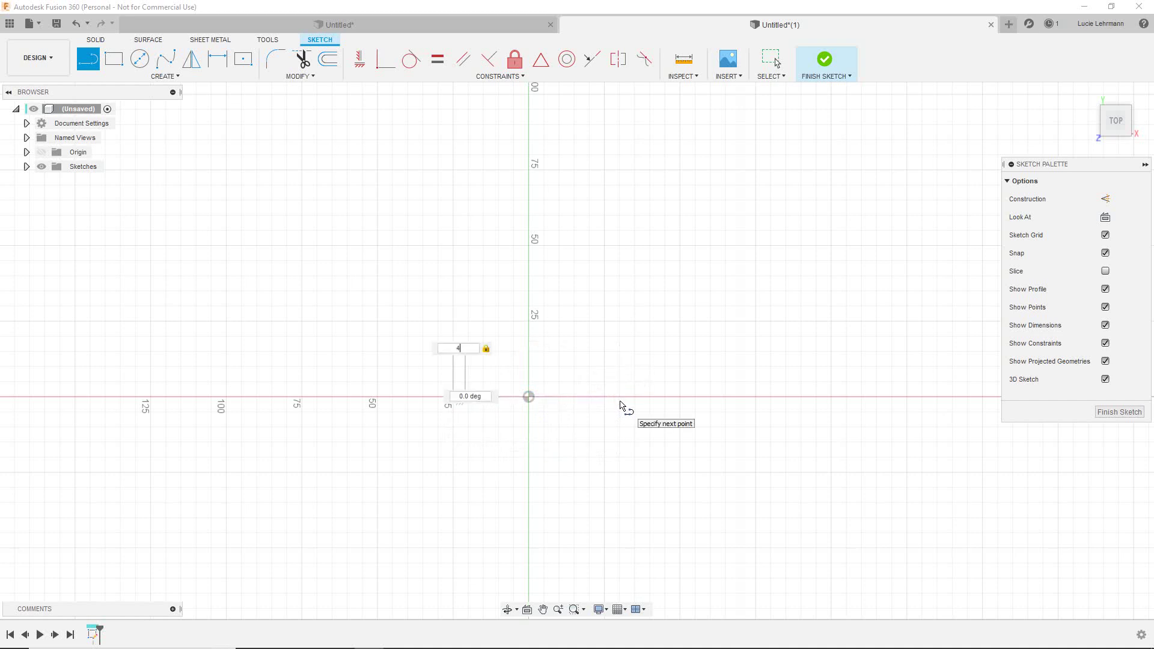
pyautogui.press('Return')
pyautogui.press('Escape')
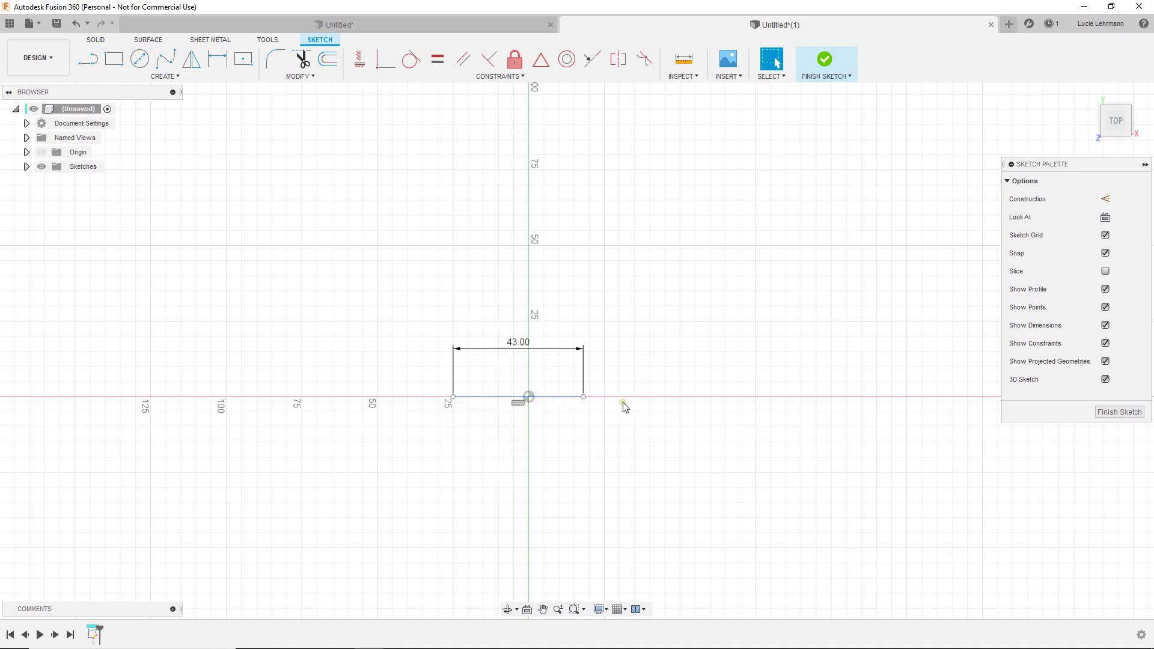
# Draw a 51 mm vertical line crossing the horizontal line
pyautogui.click(92, 69)
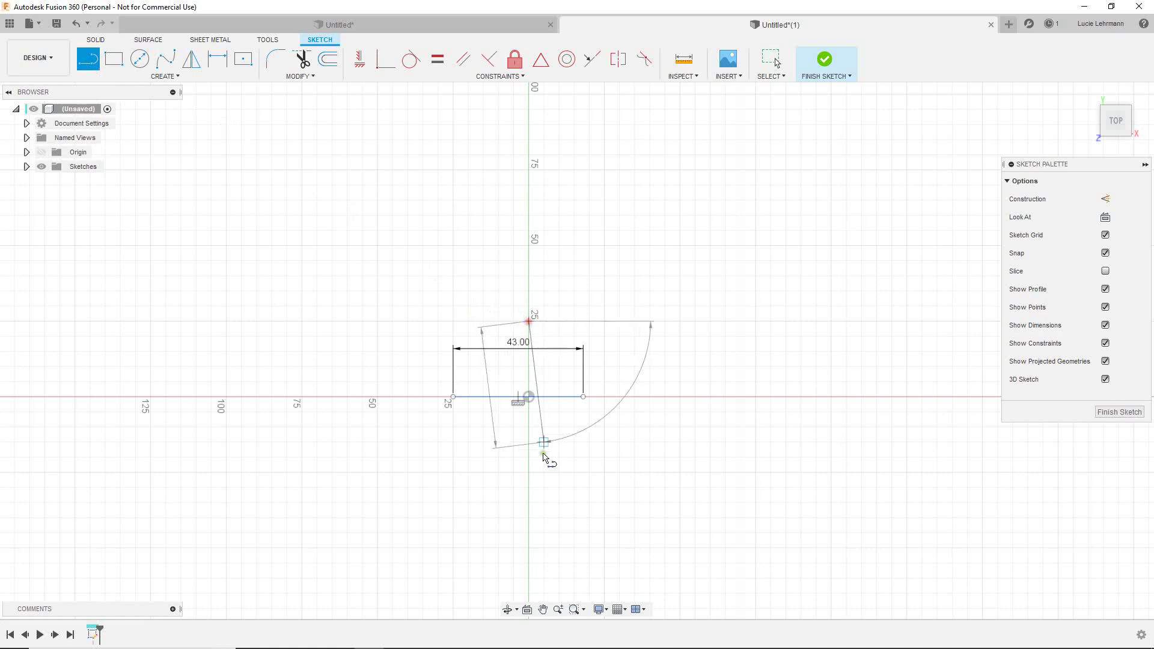
pyautogui.moveTo(529, 321); pyautogui.dragTo(528, 497)
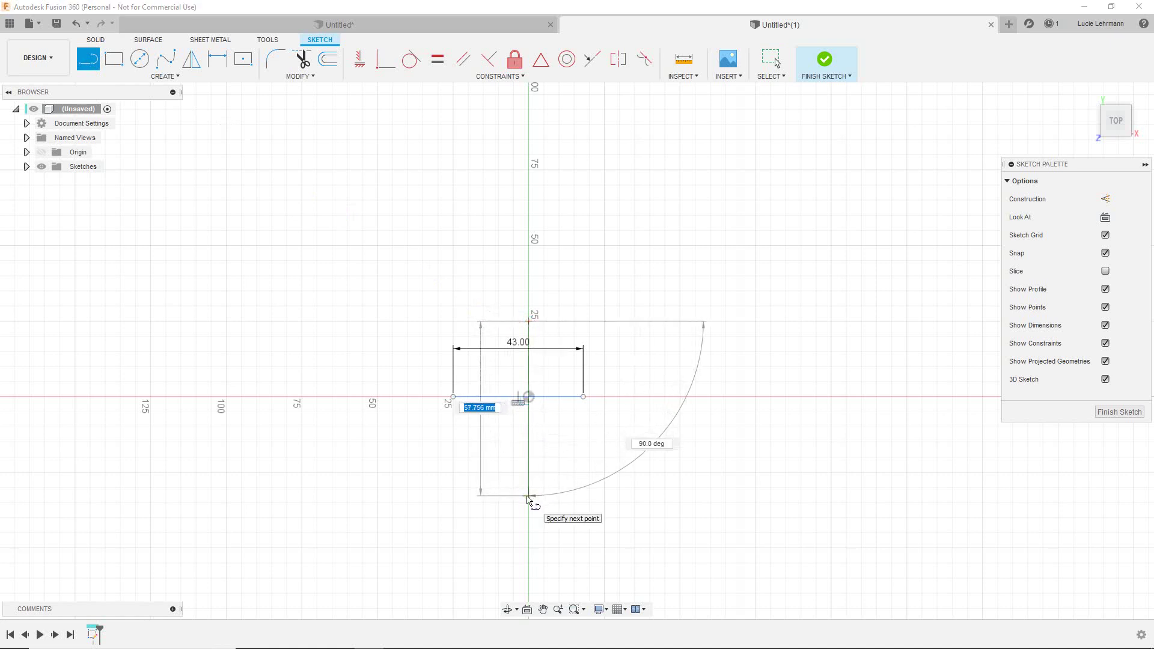
pyautogui.write('51')
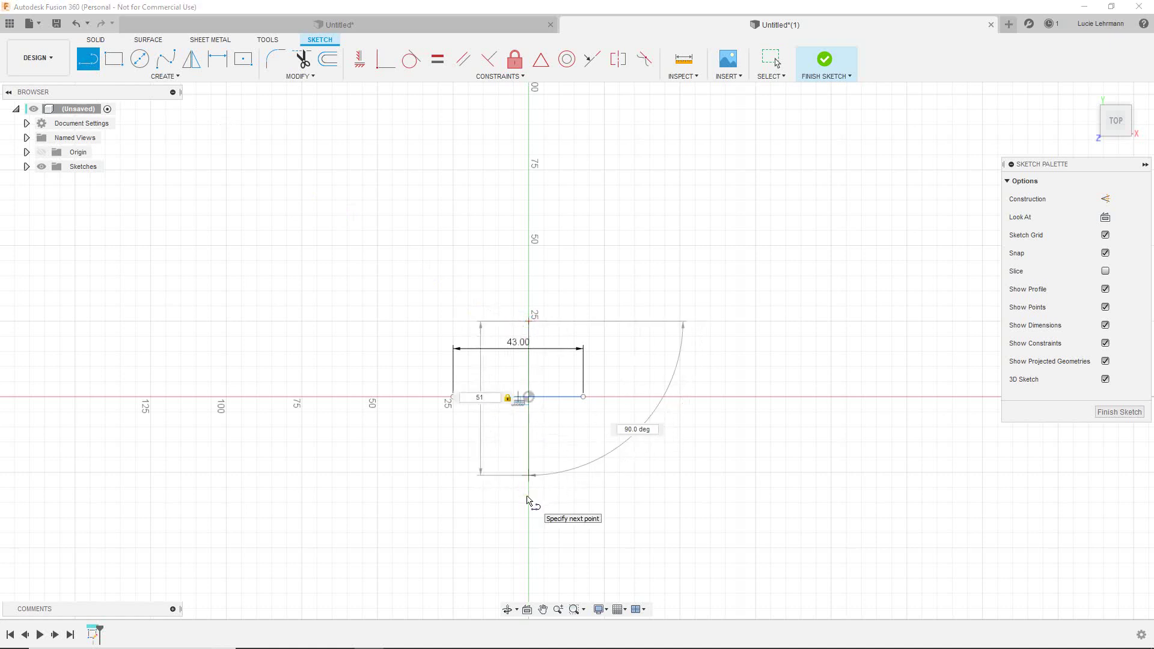
pyautogui.press('Return')
pyautogui.press('Escape')
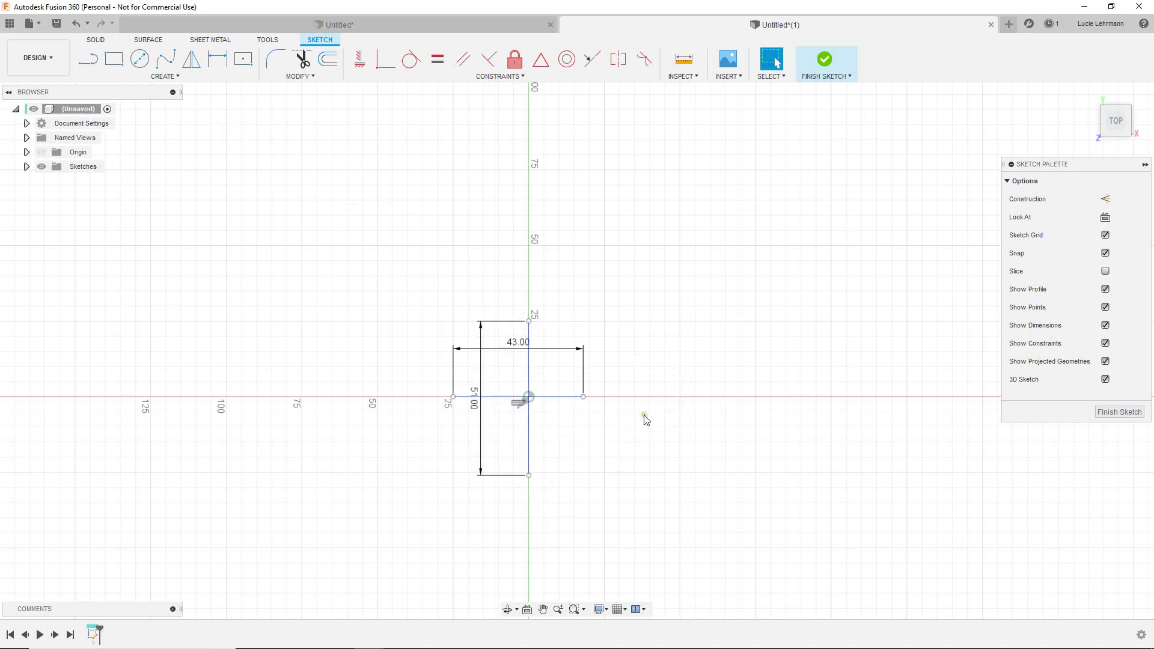
# Make the horizontal line's endpoints symmetric about the vertical line
pyautogui.click(619, 60)
pyautogui.click(454, 398)
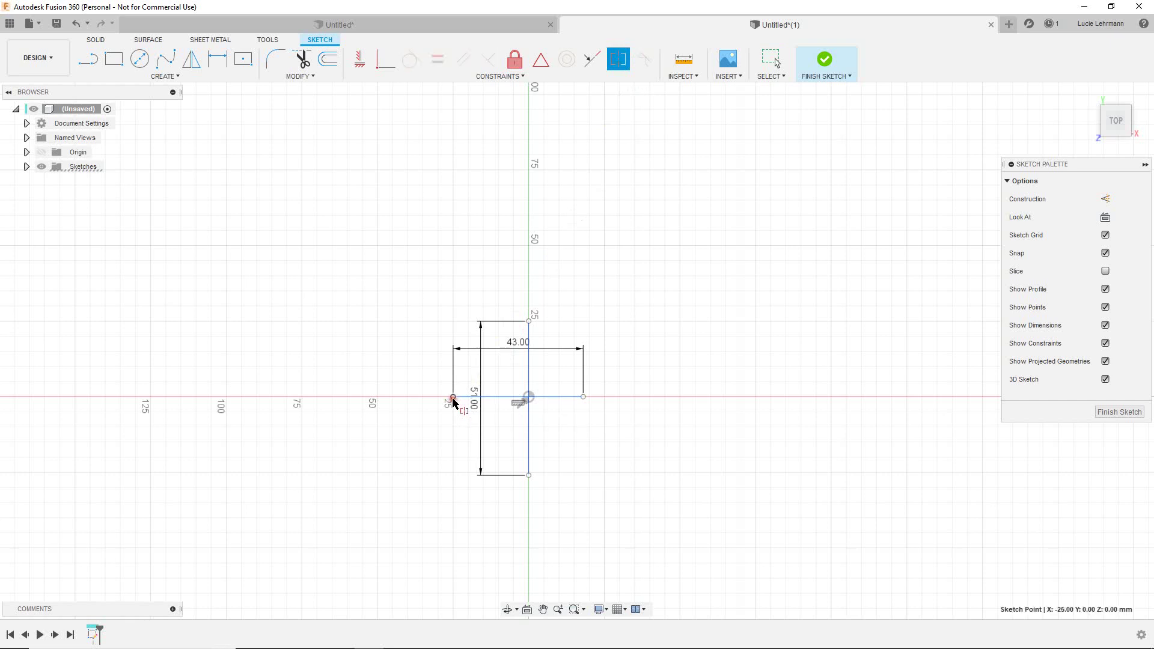
pyautogui.click(583, 397)
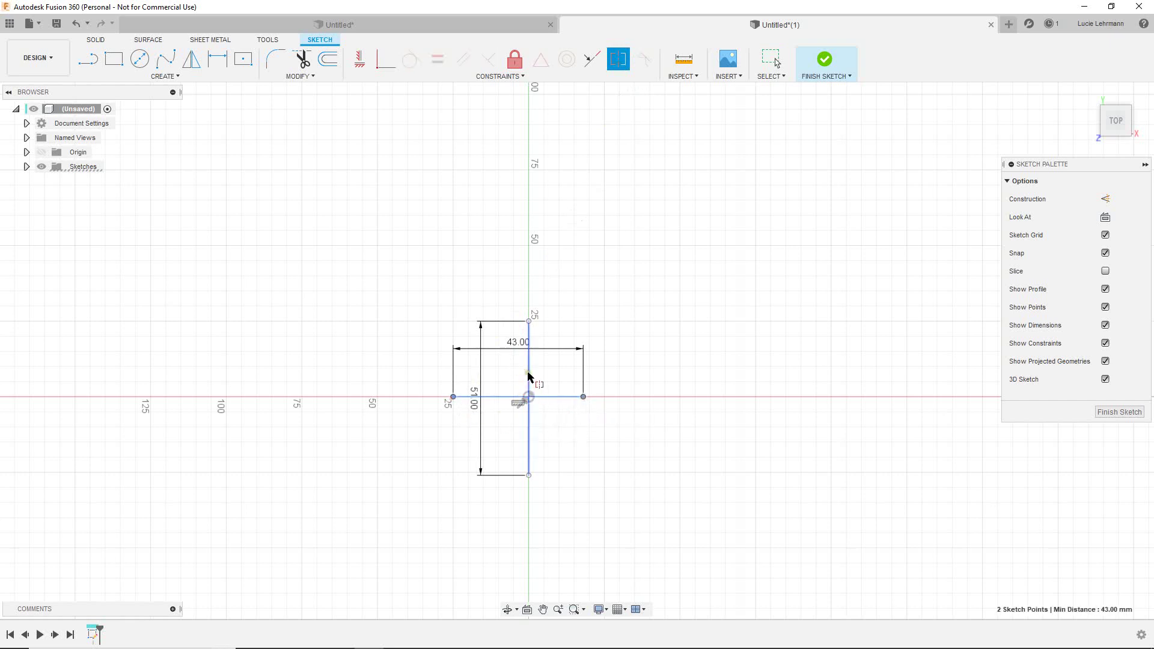
pyautogui.click(529, 379)
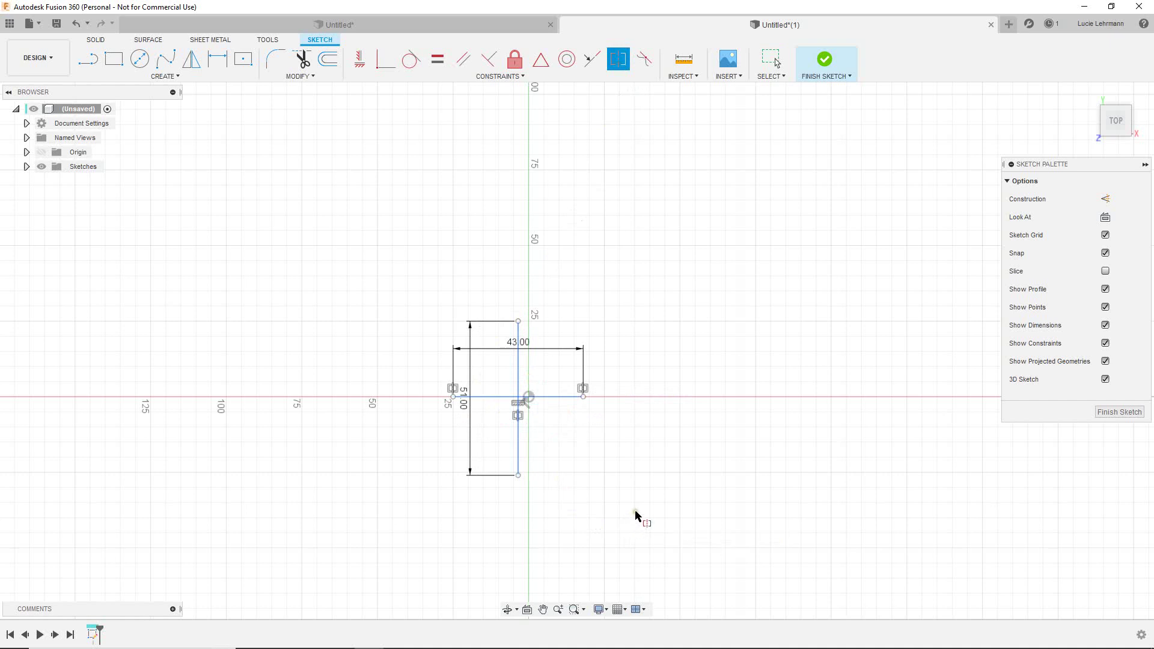
# Make the vertical line's endpoints symmetric about the horizontal line and finish the sketch
pyautogui.click(519, 322)
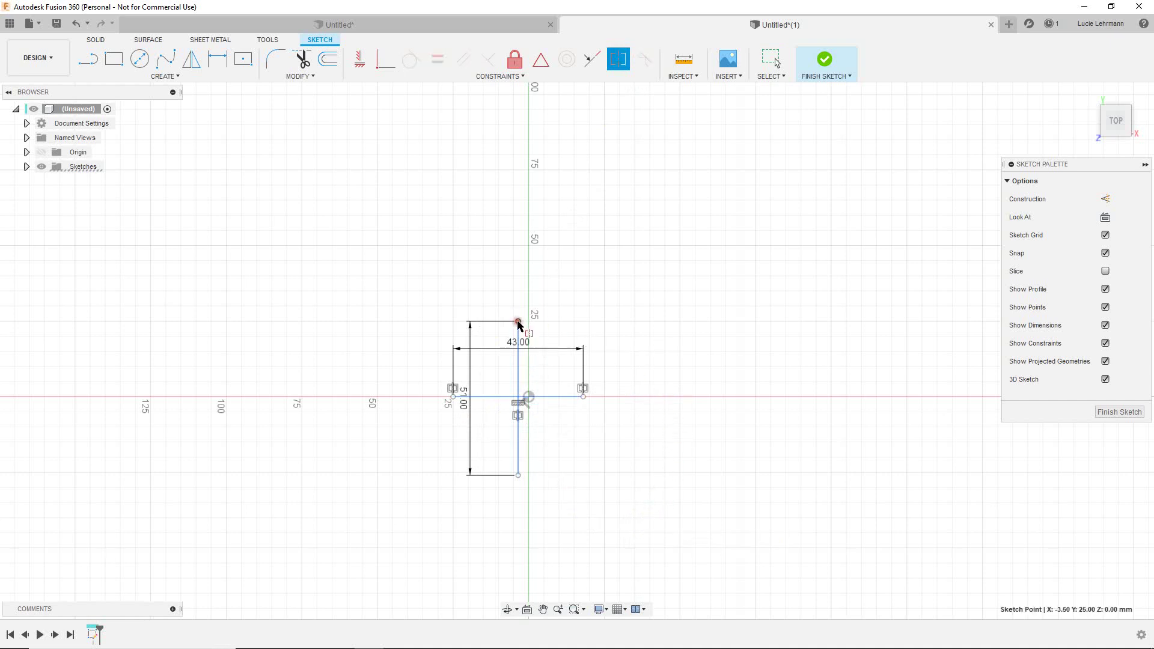
pyautogui.keyDown('ctrl'); pyautogui.click(520, 477); pyautogui.keyUp('ctrl')
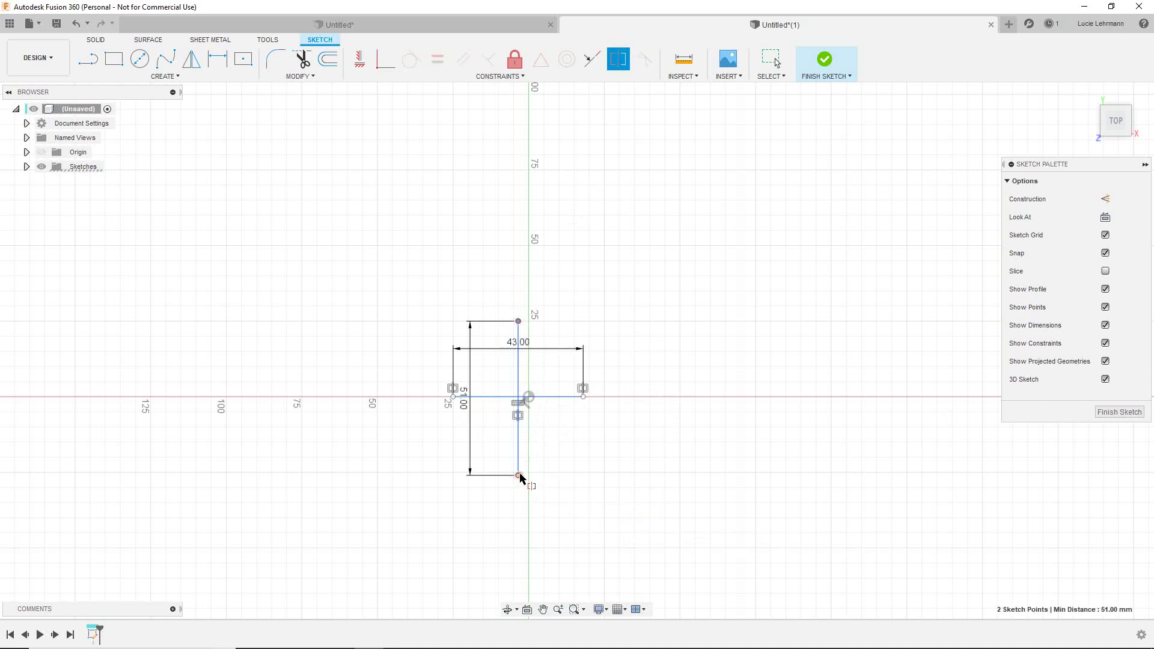
pyautogui.click(552, 398)
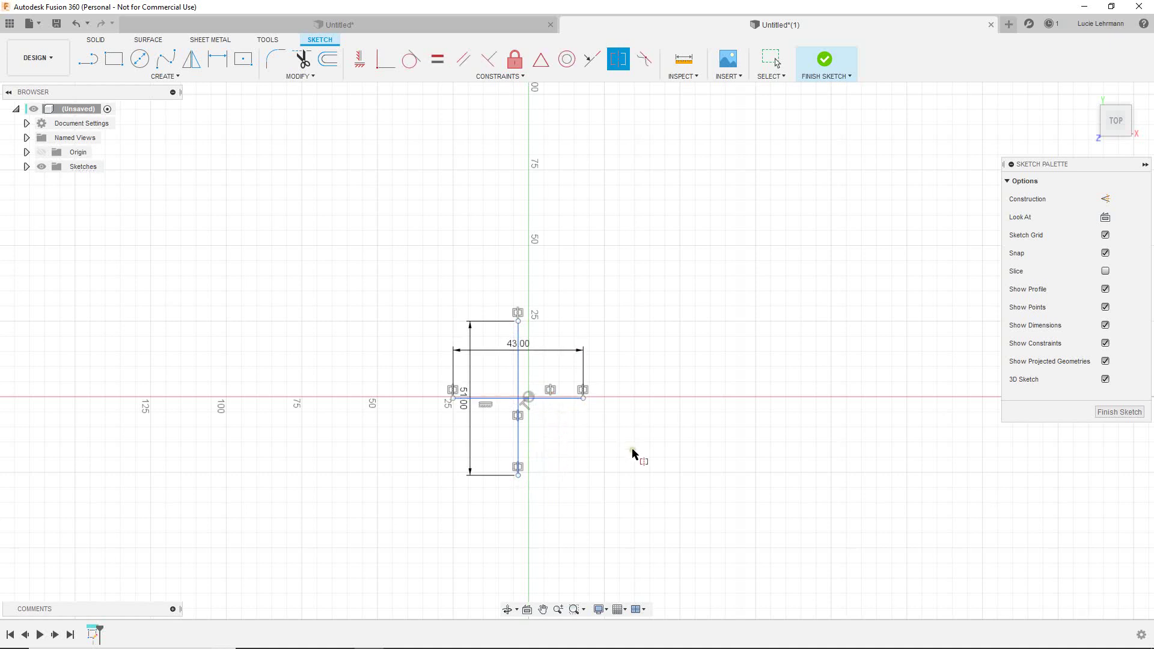
pyautogui.click(825, 58)
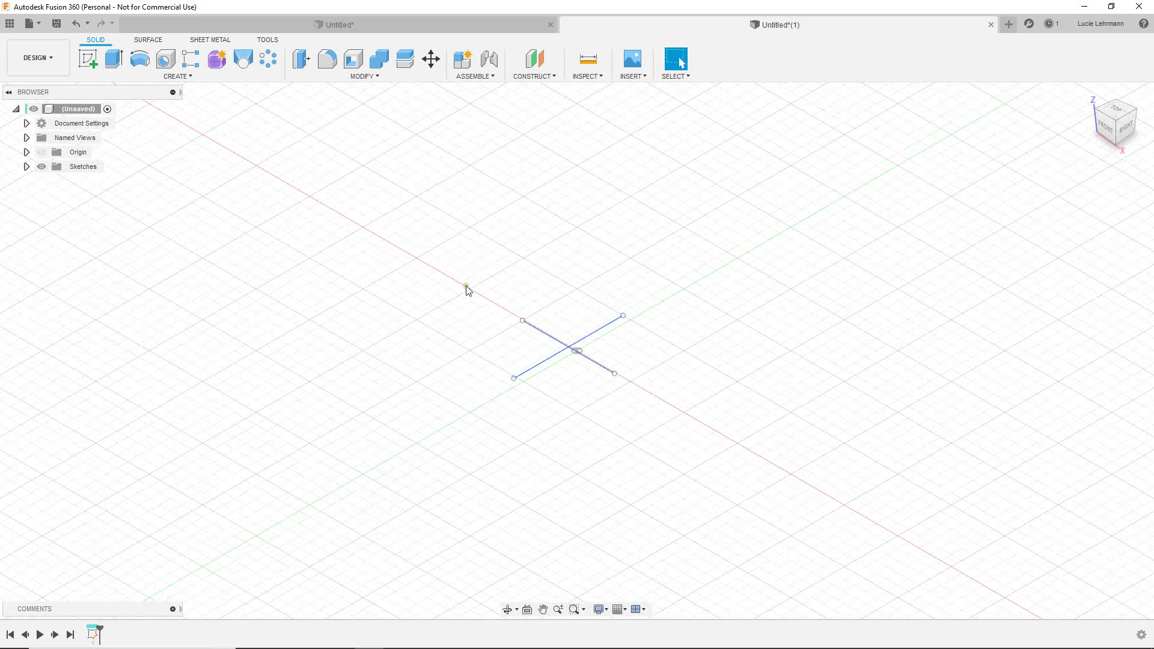
# Start a T-spline form sphere on the XY ground plane
pyautogui.click(219, 67)
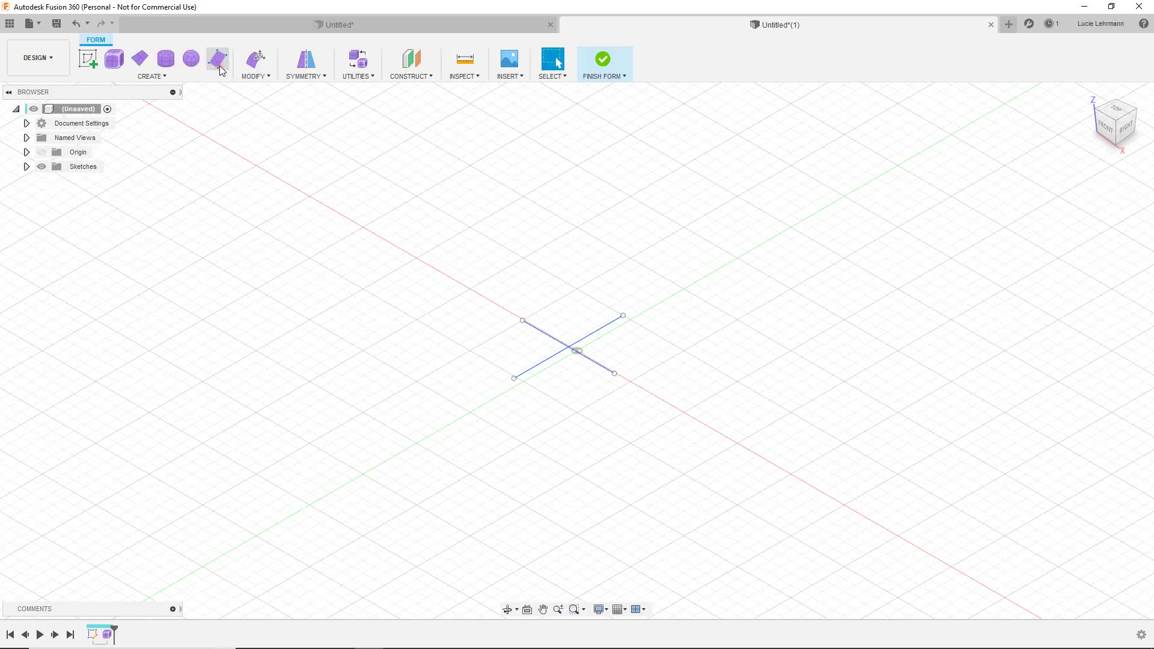
pyautogui.click(160, 80)
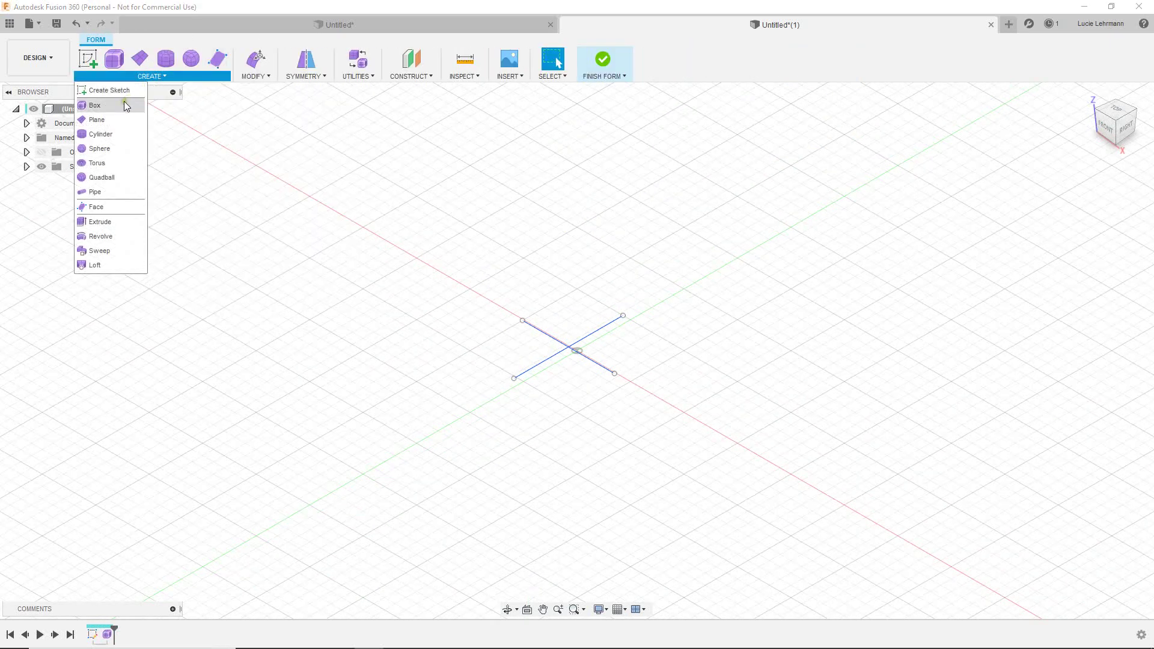
pyautogui.click(104, 147)
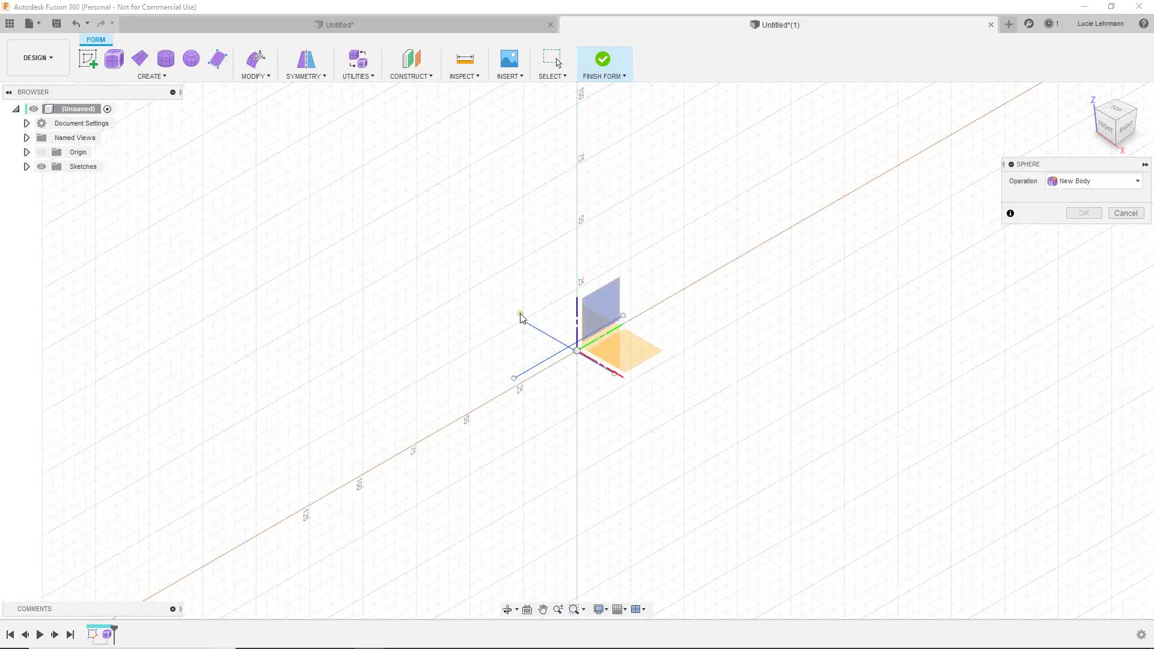
pyautogui.click(633, 359)
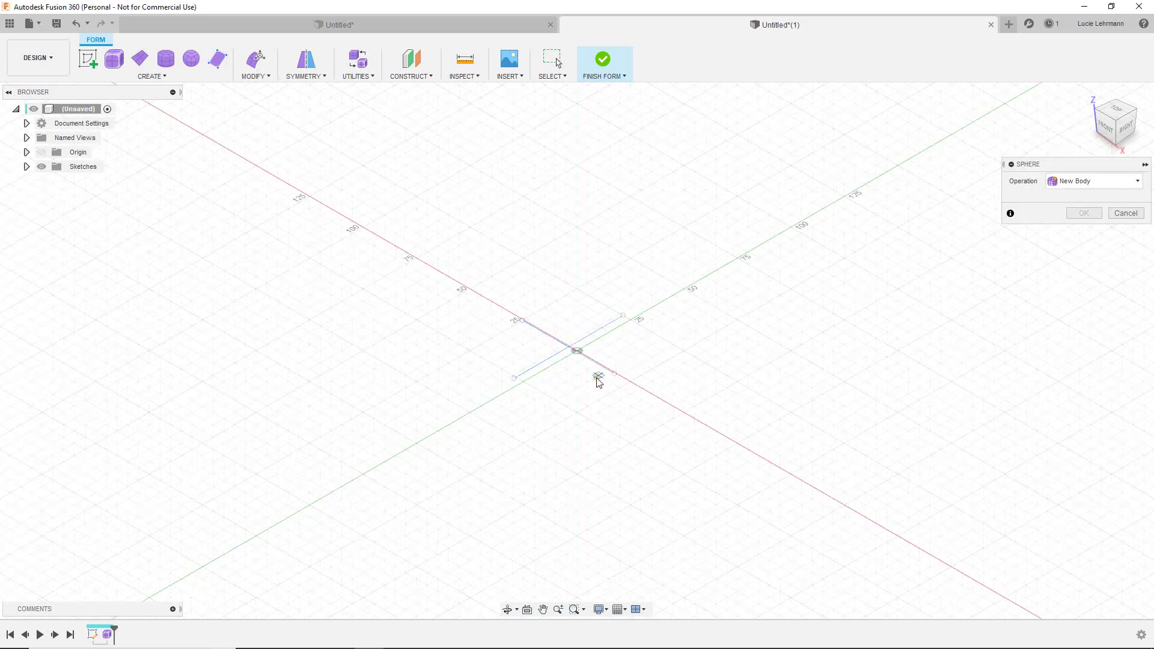
# Centre the sphere at the line intersection and give it a 51 mm diameter
pyautogui.scroll(-2, 571, 385)
pyautogui.scroll(-3, 569, 382)
pyautogui.scroll(-3, 569, 382)
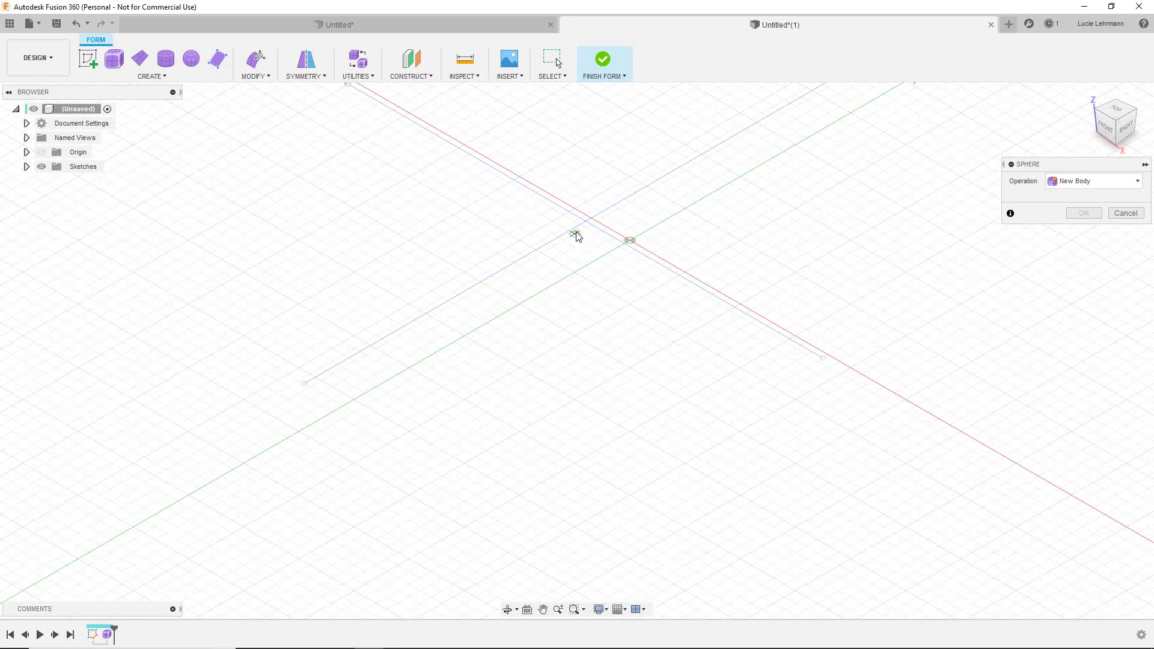
pyautogui.keyDown('shift'); pyautogui.moveTo(573, 235); pyautogui.dragTo(559, 288, button='middle'); pyautogui.keyUp('shift')
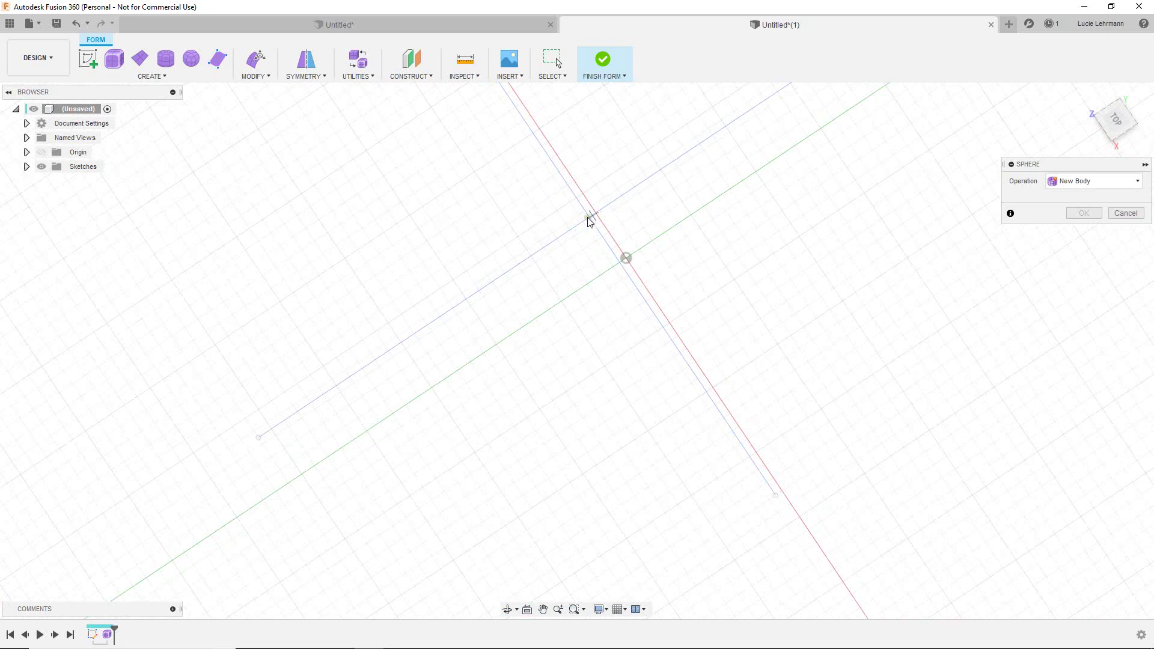
pyautogui.scroll(4, 595, 219)
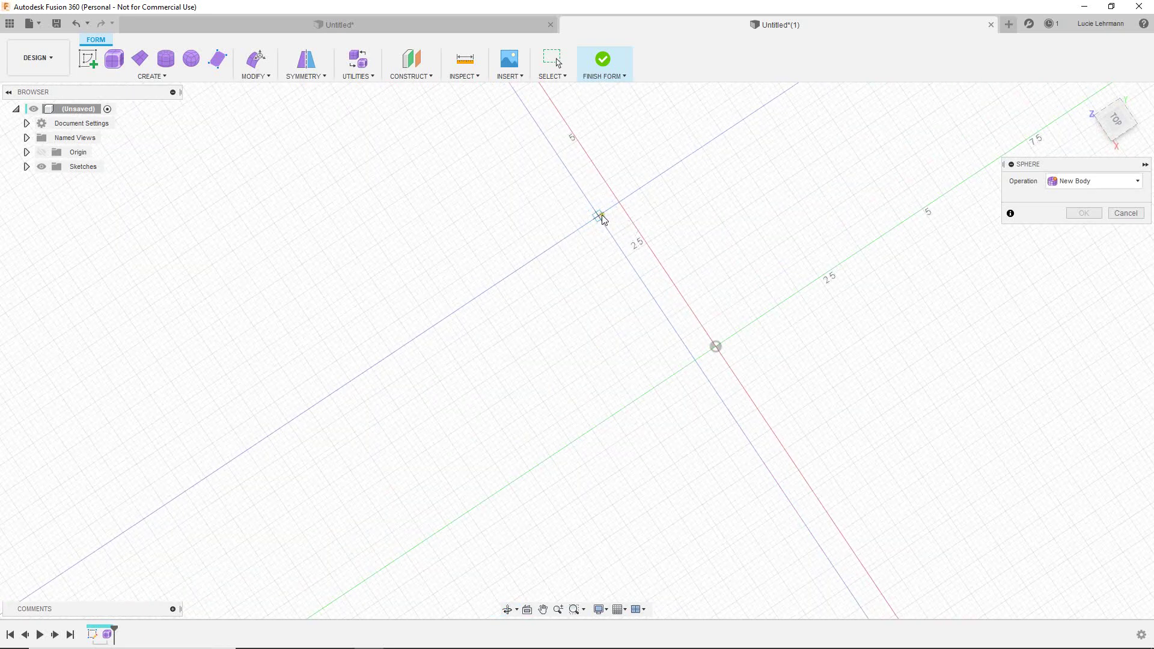
pyautogui.click(601, 217)
pyautogui.scroll(-2, 604, 222)
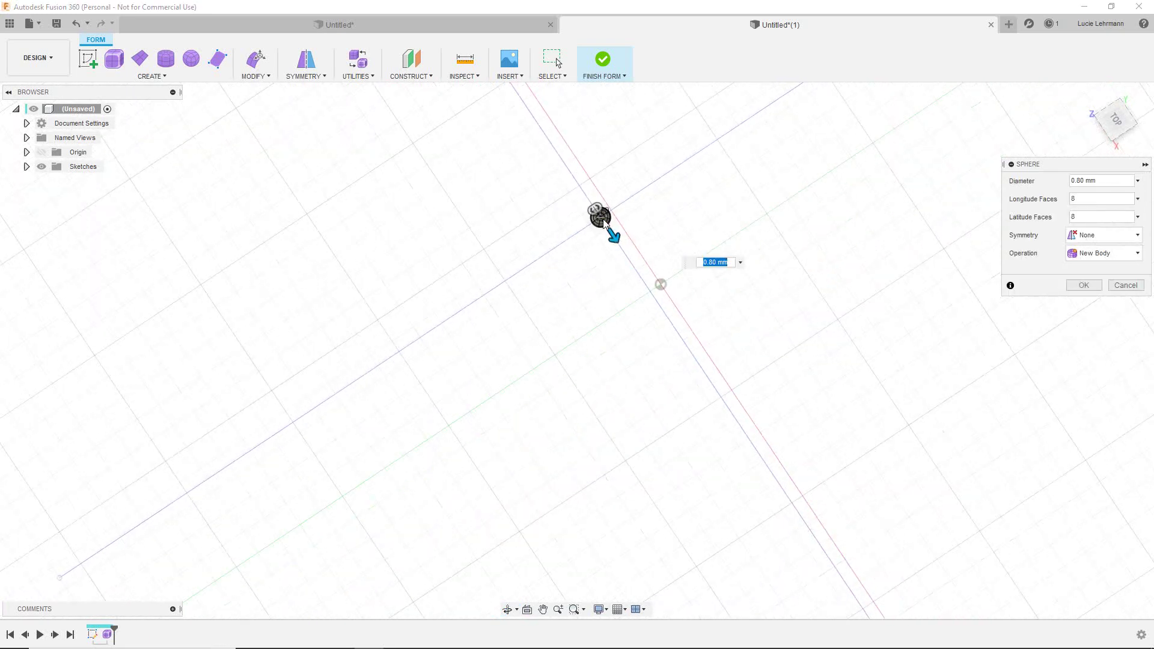
pyautogui.write('5')
pyautogui.write('1')
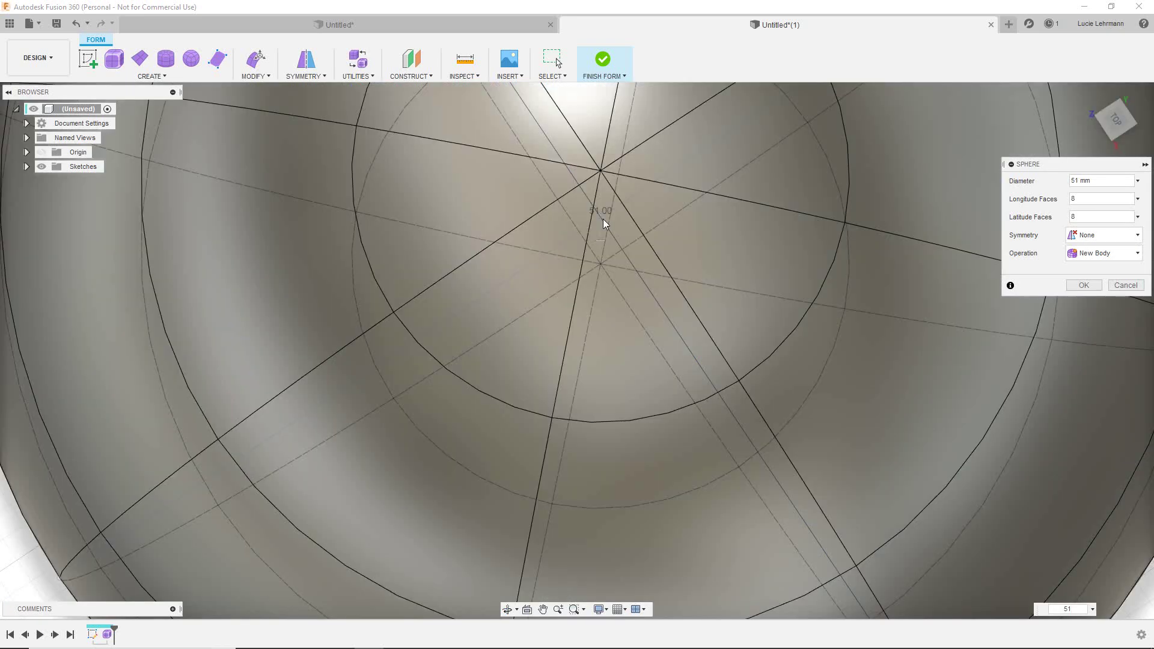
pyautogui.press('Return')
# Show the sphere from the right-side view and window-select its whole T-spline body
pyautogui.scroll(-2, 604, 223)
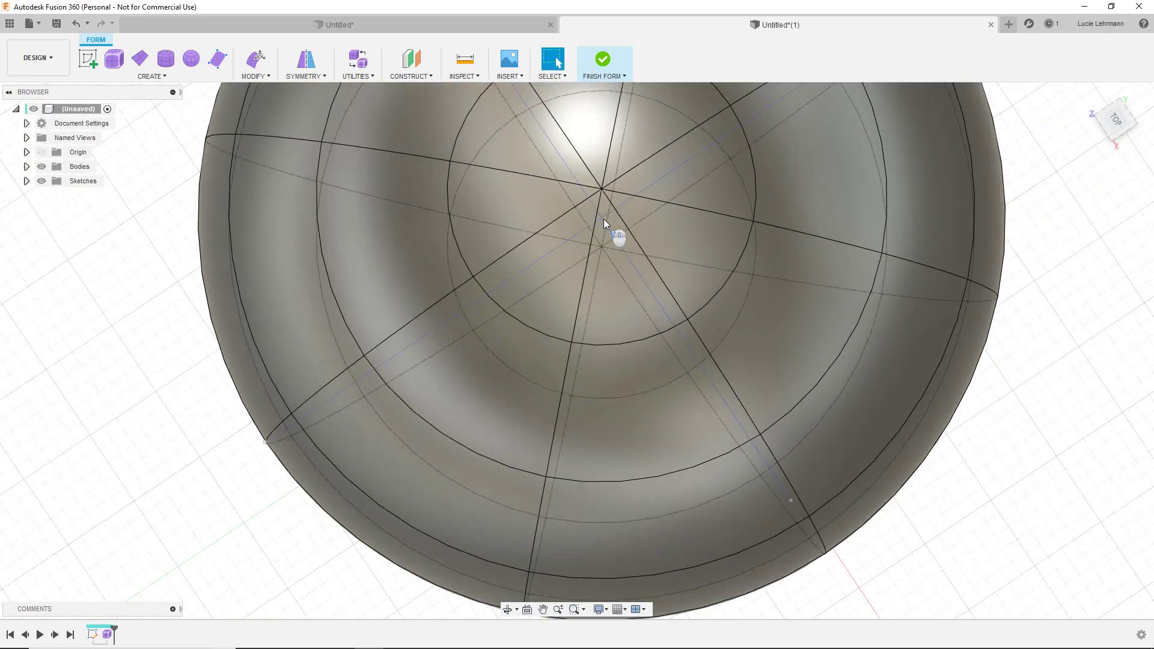
pyautogui.scroll(-2, 604, 219)
pyautogui.scroll(-2, 604, 218)
pyautogui.scroll(-1, 604, 219)
pyautogui.scroll(-1, 604, 257)
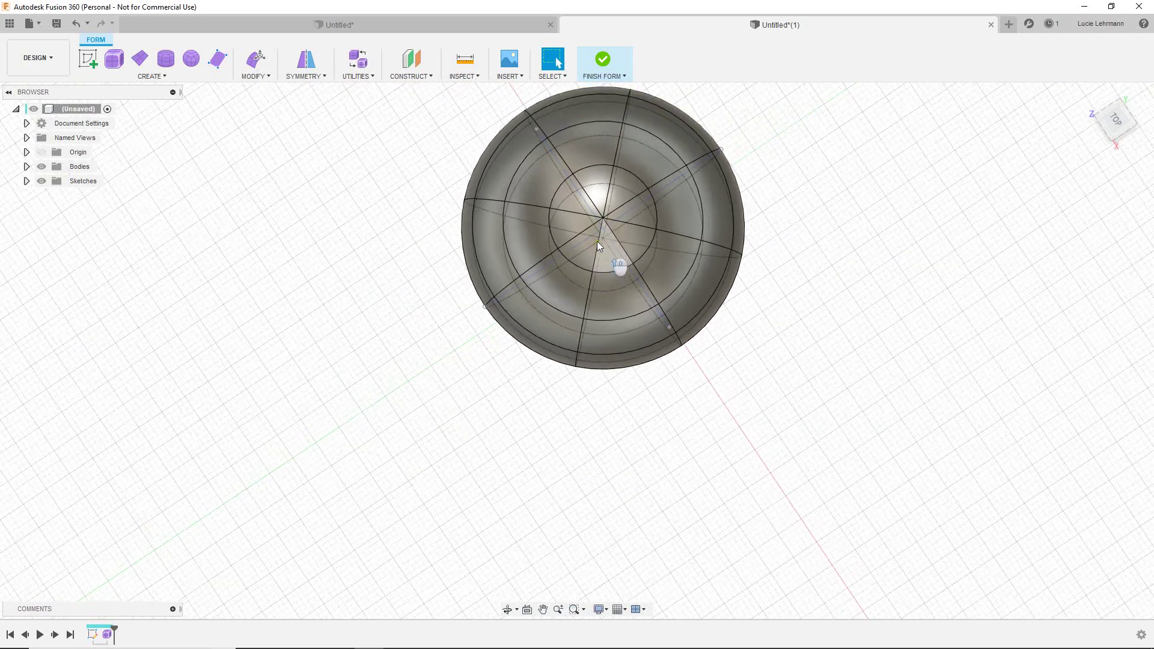
pyautogui.moveTo(600, 245)
pyautogui.mouseDown(button='middle')
pyautogui.moveTo(547, 321)
pyautogui.moveTo(600, 421)
pyautogui.mouseUp(button='middle')
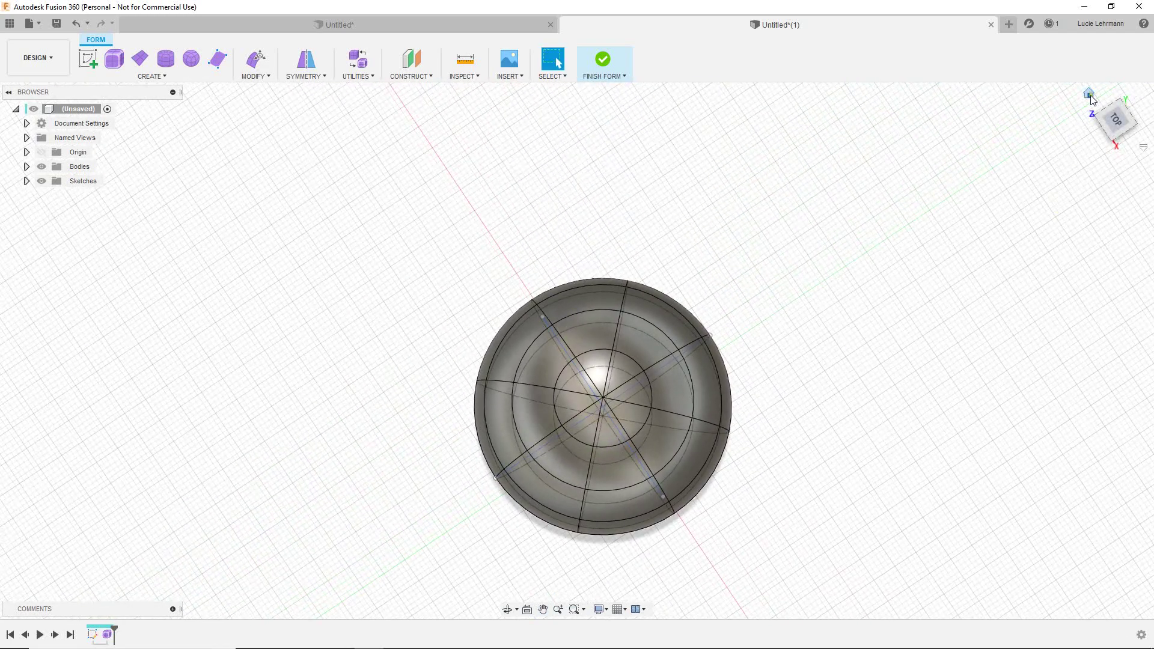
pyautogui.click(1089, 94)
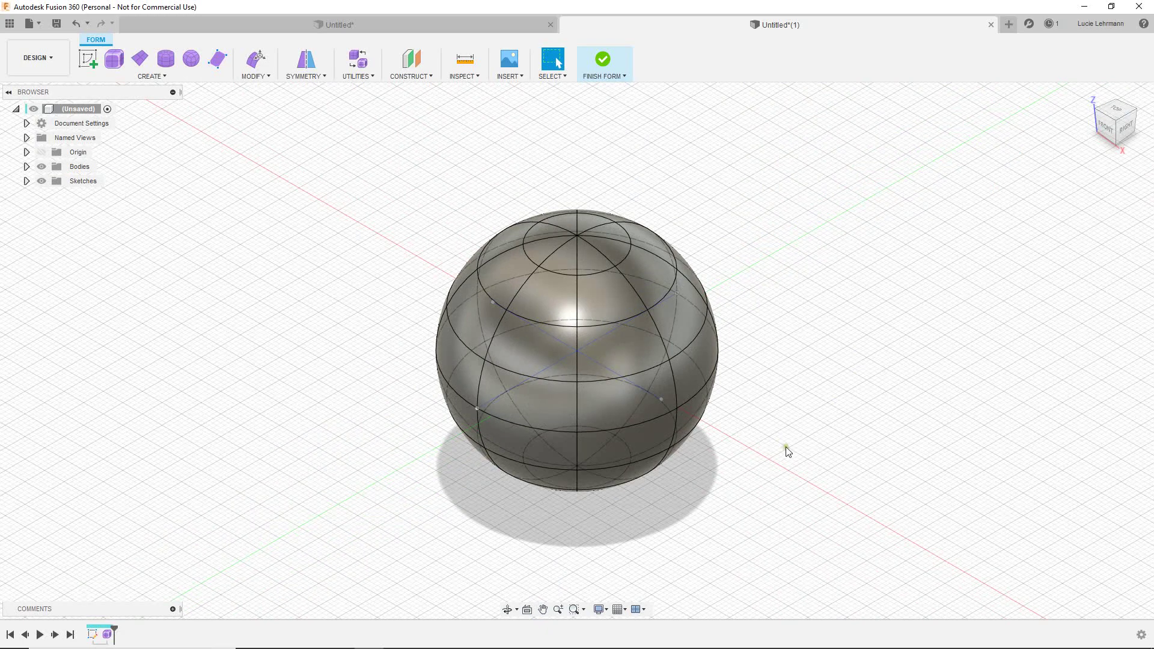
pyautogui.click(1125, 126)
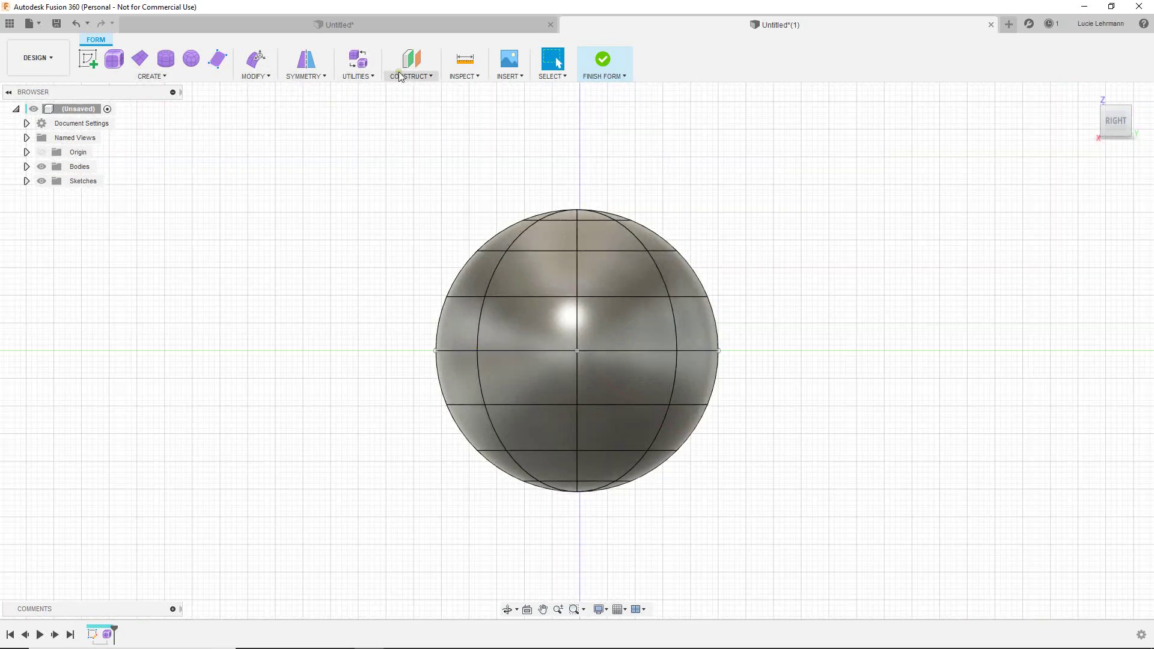
pyautogui.moveTo(411, 151); pyautogui.dragTo(794, 547)
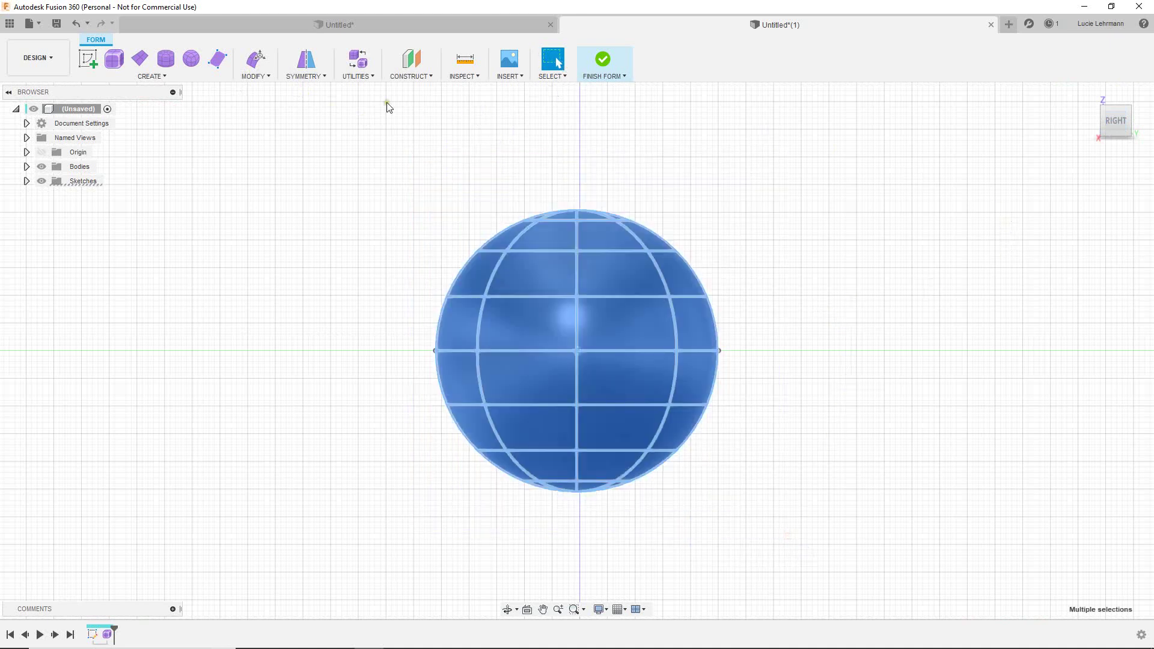
pyautogui.click(304, 76)
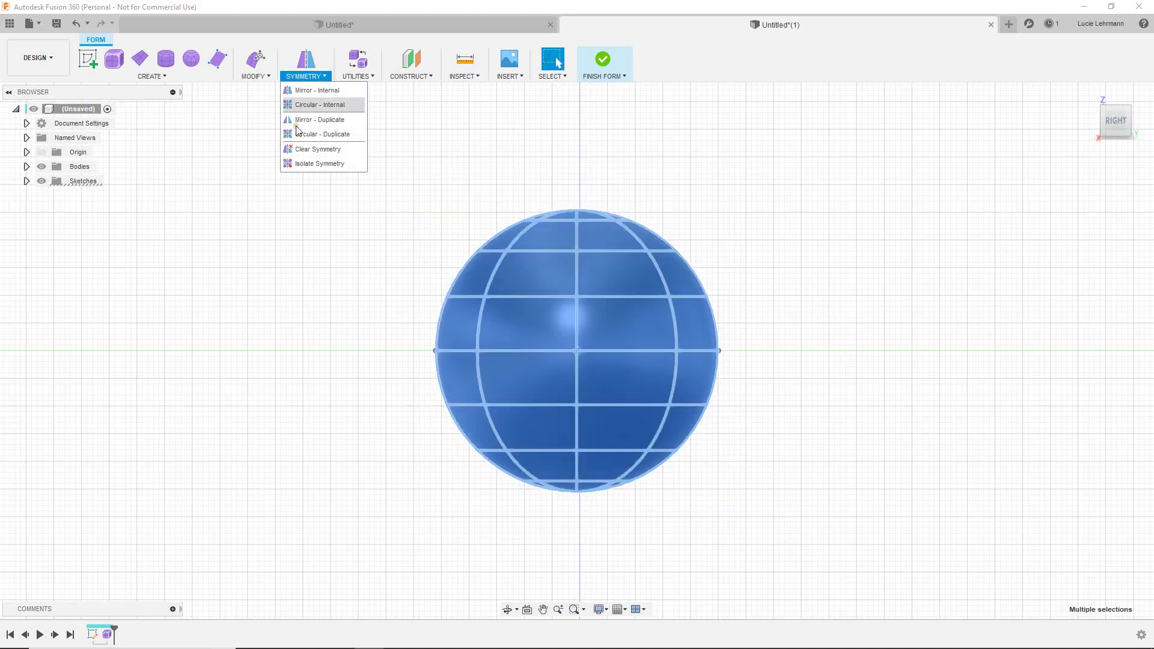
# Add Mirror - Internal symmetry to the sphere using two opposite faces
pyautogui.click(298, 281)
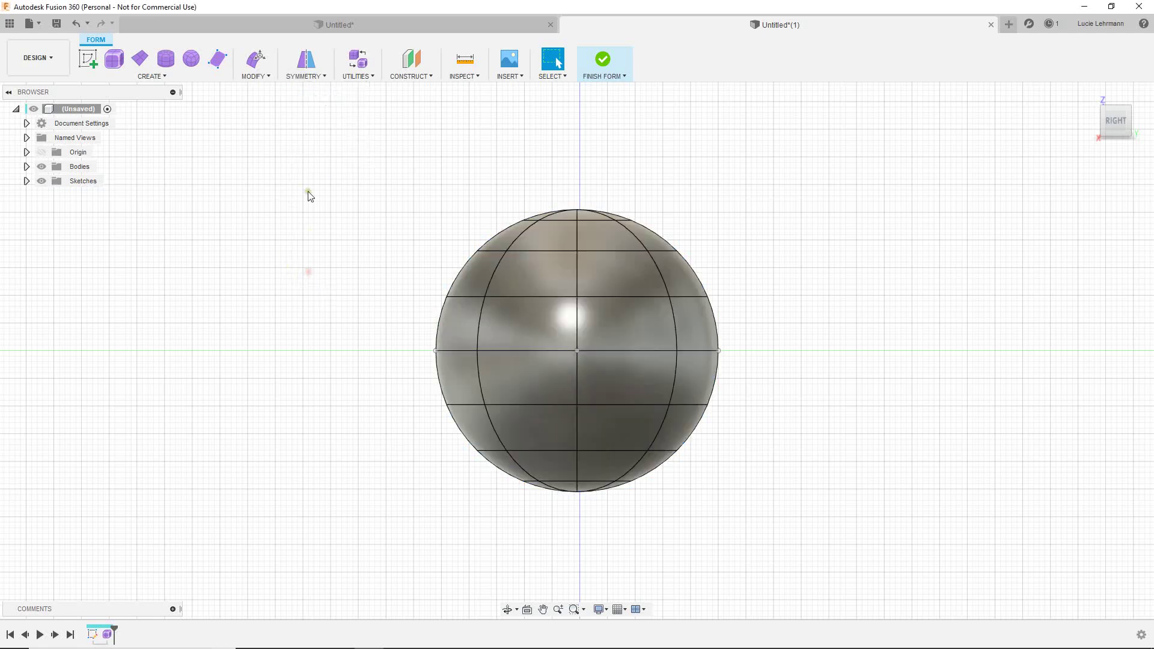
pyautogui.click(303, 79)
pyautogui.click(307, 90)
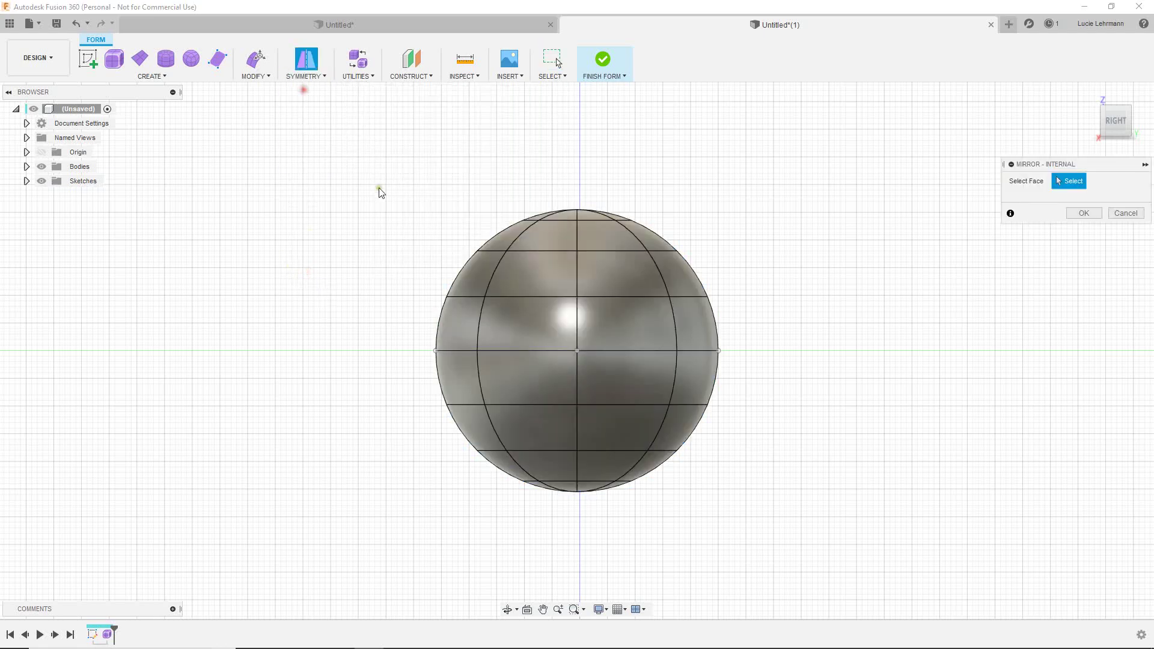
pyautogui.keyDown('shift'); pyautogui.moveTo(278, 291); pyautogui.dragTo(373, 440, button='middle'); pyautogui.keyUp('shift')
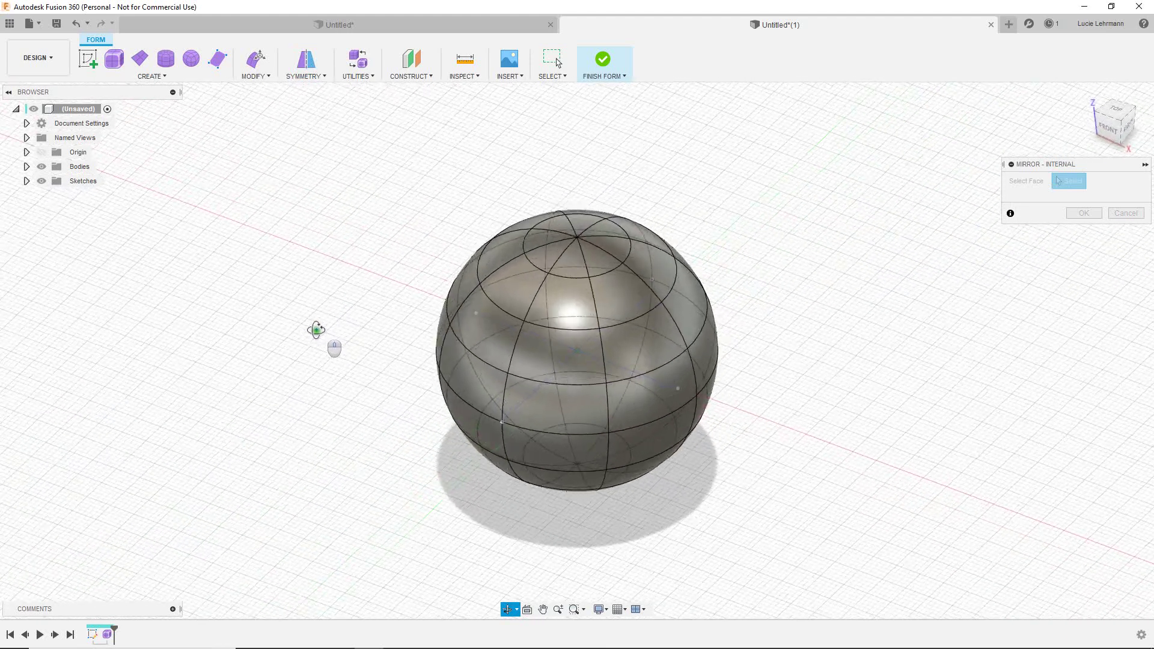
pyautogui.click(478, 442)
pyautogui.click(524, 447)
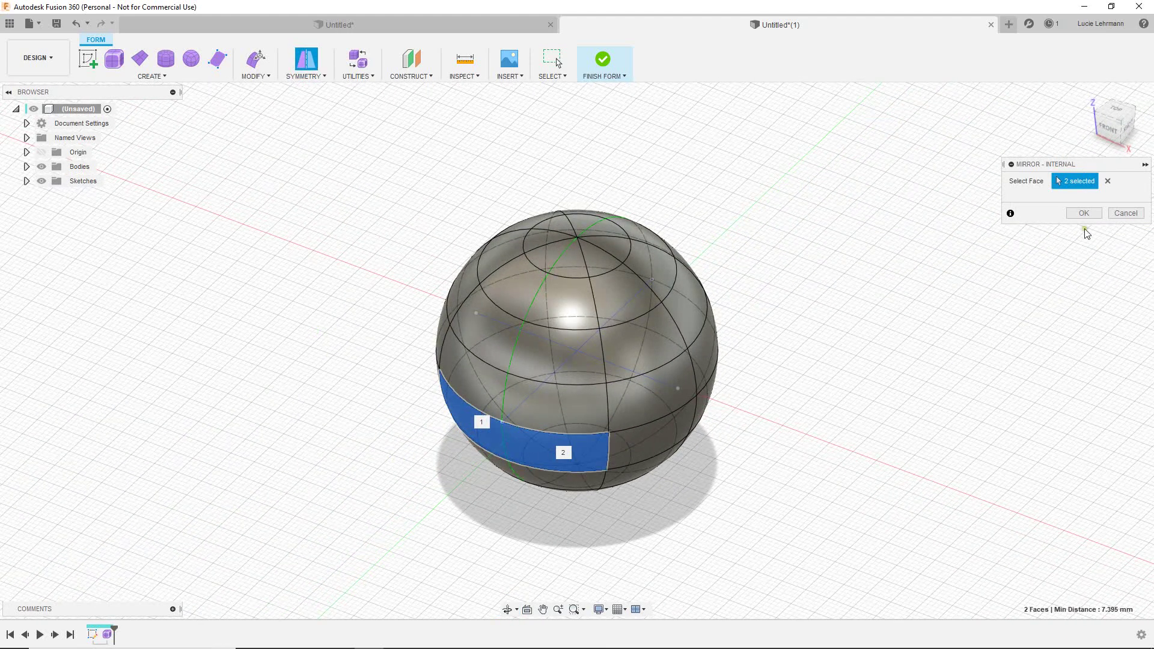
pyautogui.click(1084, 214)
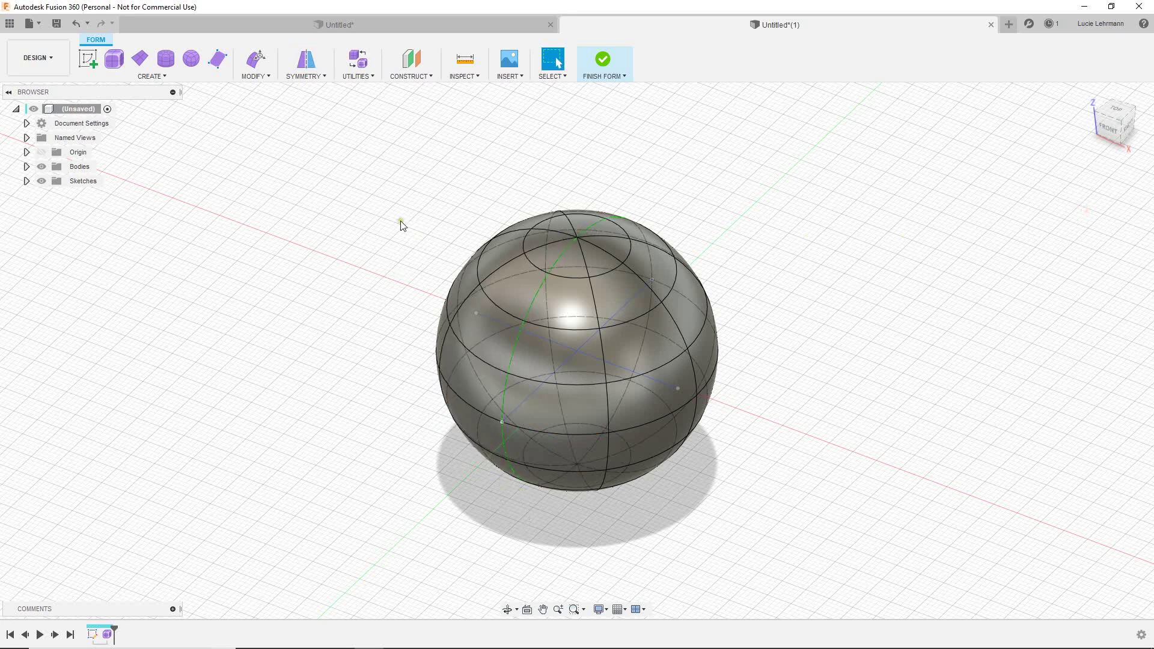
pyautogui.moveTo(1115, 121)
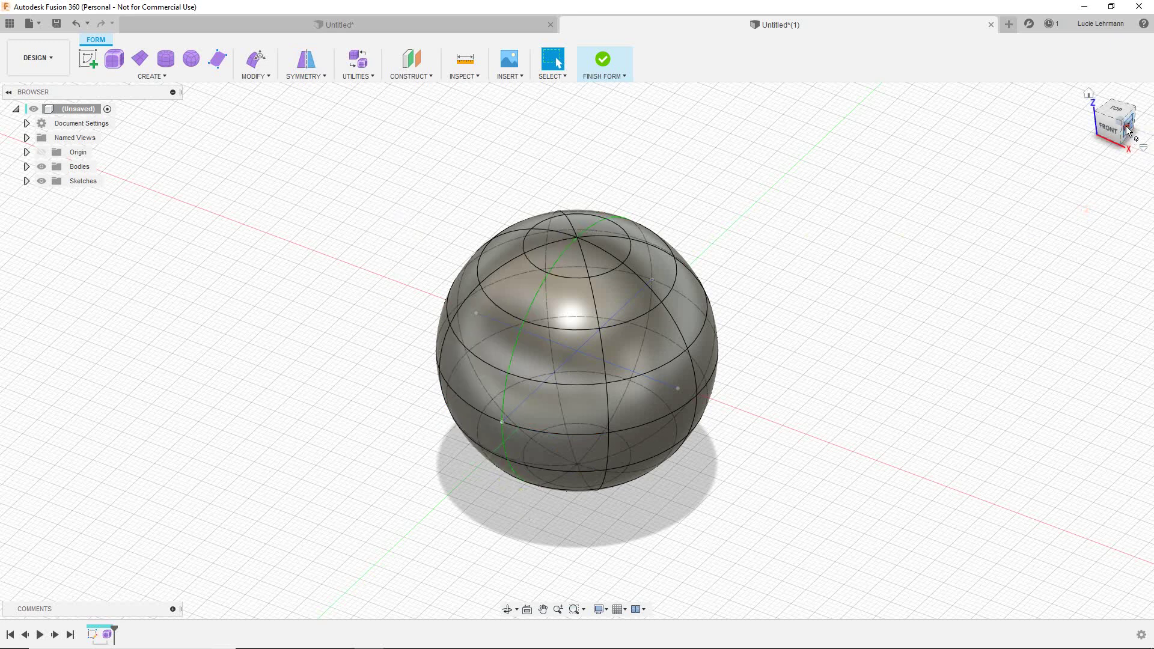
pyautogui.click(1128, 131)
# Scale the selected sphere to 0.80 along X in the front view, making an ellipsoid
pyautogui.moveTo(374, 161)
pyautogui.mouseDown()
pyautogui.moveTo(864, 566)
pyautogui.moveTo(841, 530)
pyautogui.mouseUp()
pyautogui.moveTo(783, 265)
pyautogui.keyDown('shift'); pyautogui.mouseDown(button='middle')
pyautogui.moveTo(791, 286)
pyautogui.moveTo(858, 299)
pyautogui.mouseUp(button='middle'); pyautogui.keyUp('shift')
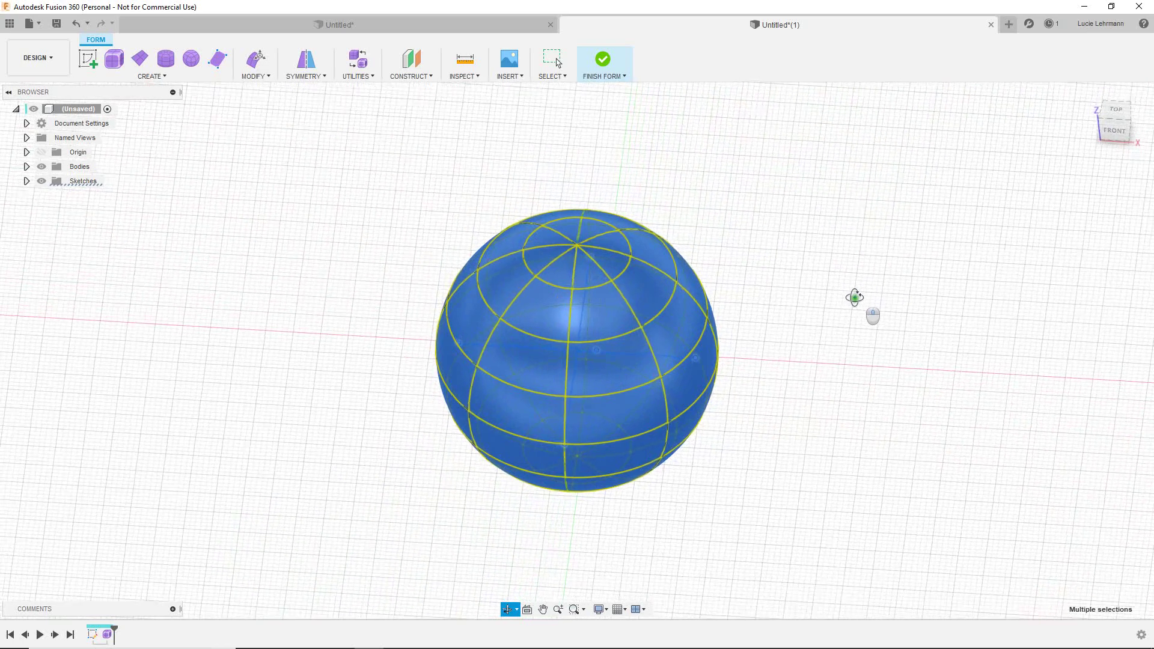
pyautogui.click(1116, 132)
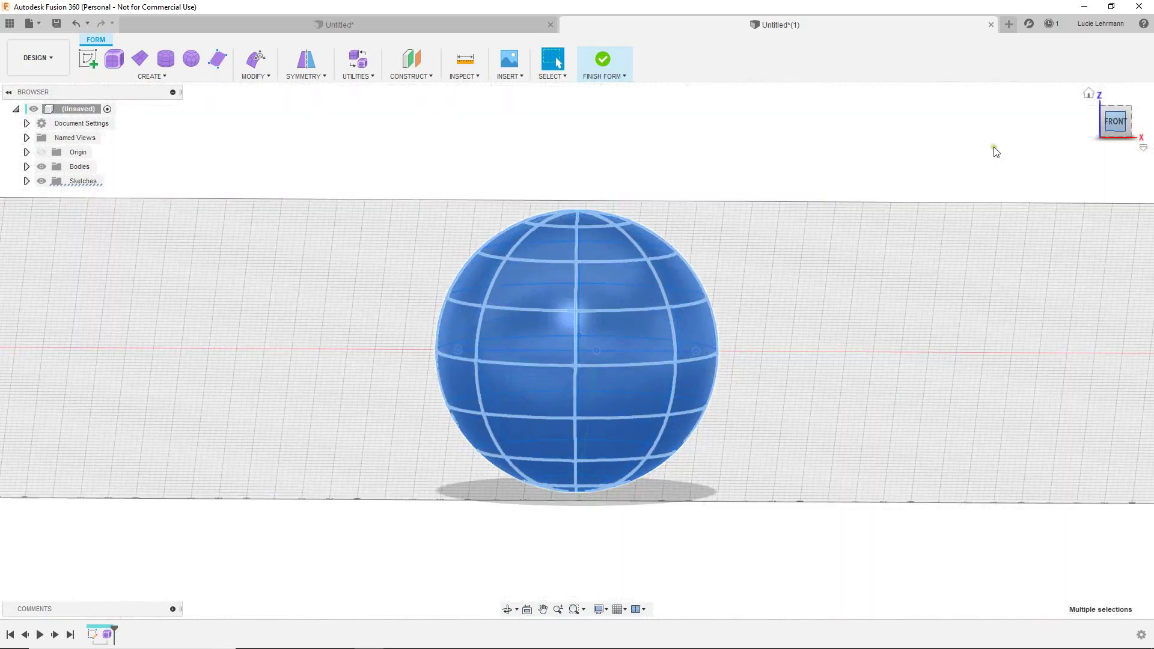
pyautogui.click(259, 63)
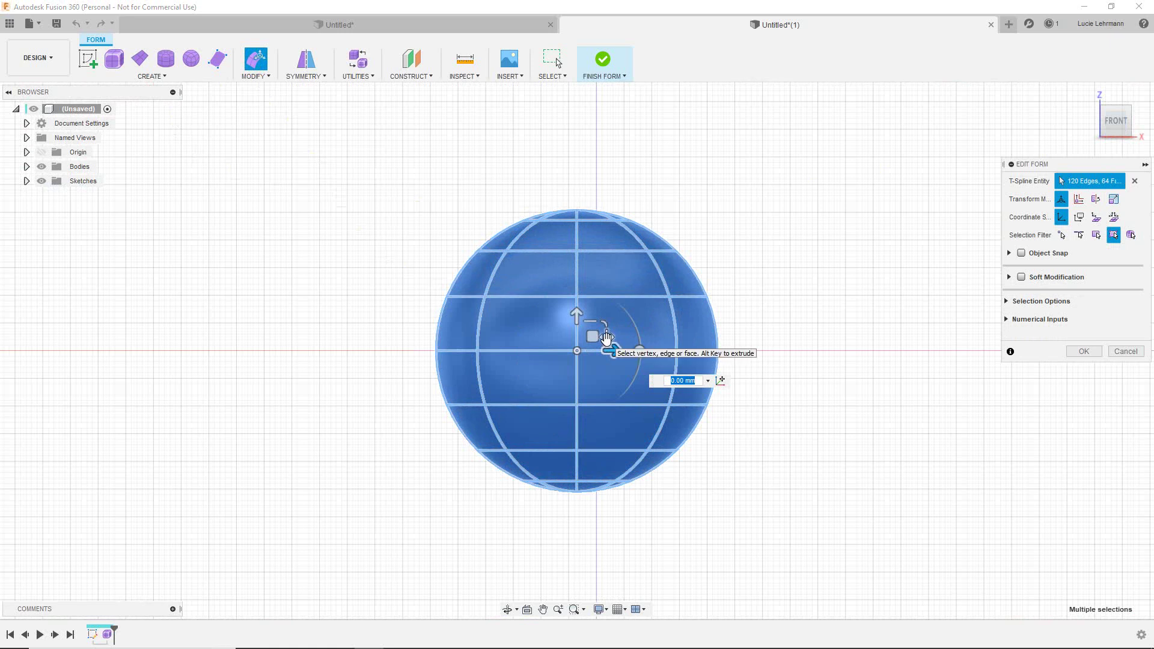
pyautogui.moveTo(606, 338); pyautogui.dragTo(602, 338)
pyautogui.write('0.80')
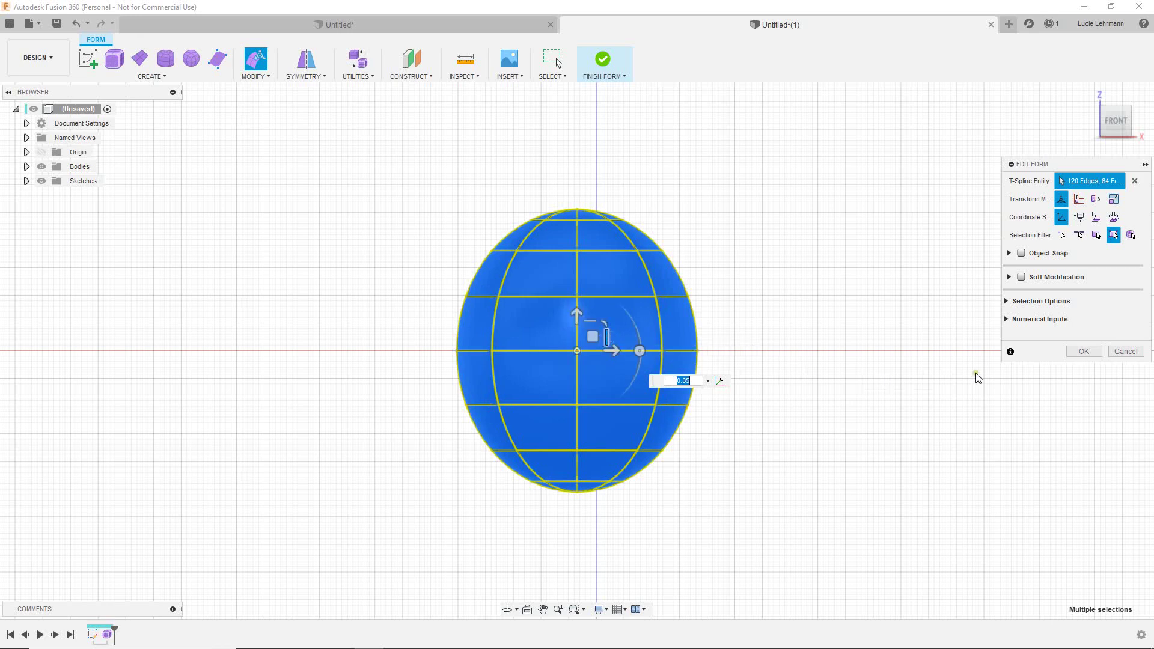
pyautogui.click(1084, 352)
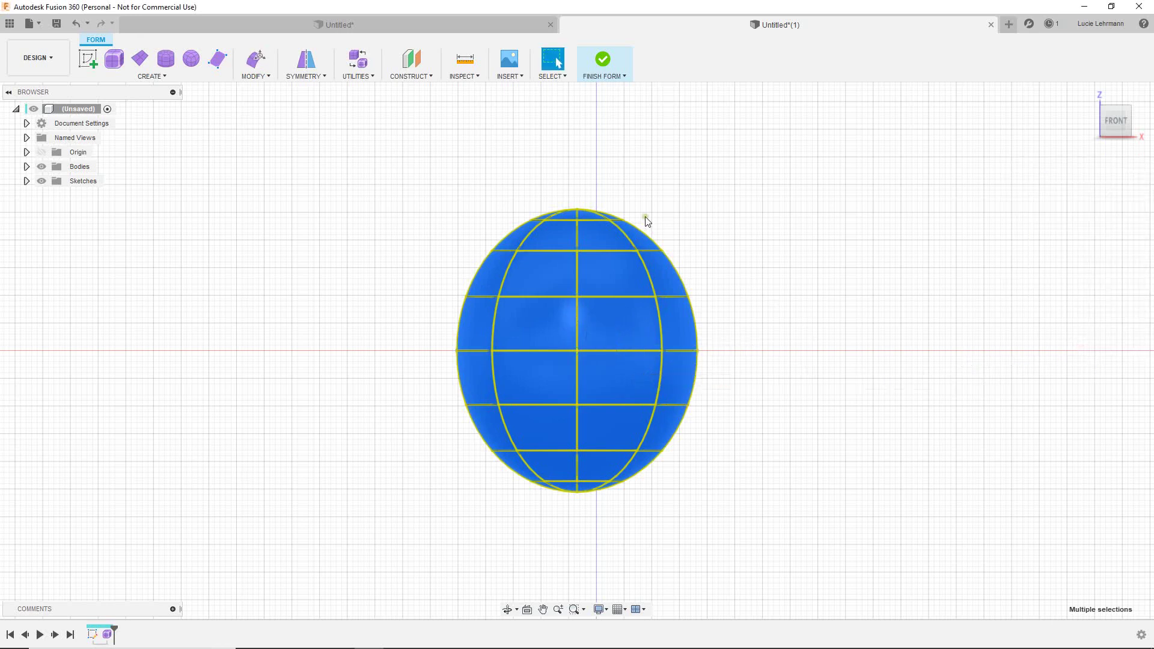
pyautogui.keyDown('shift'); pyautogui.moveTo(907, 277); pyautogui.dragTo(884, 311, button='middle'); pyautogui.keyUp('shift')
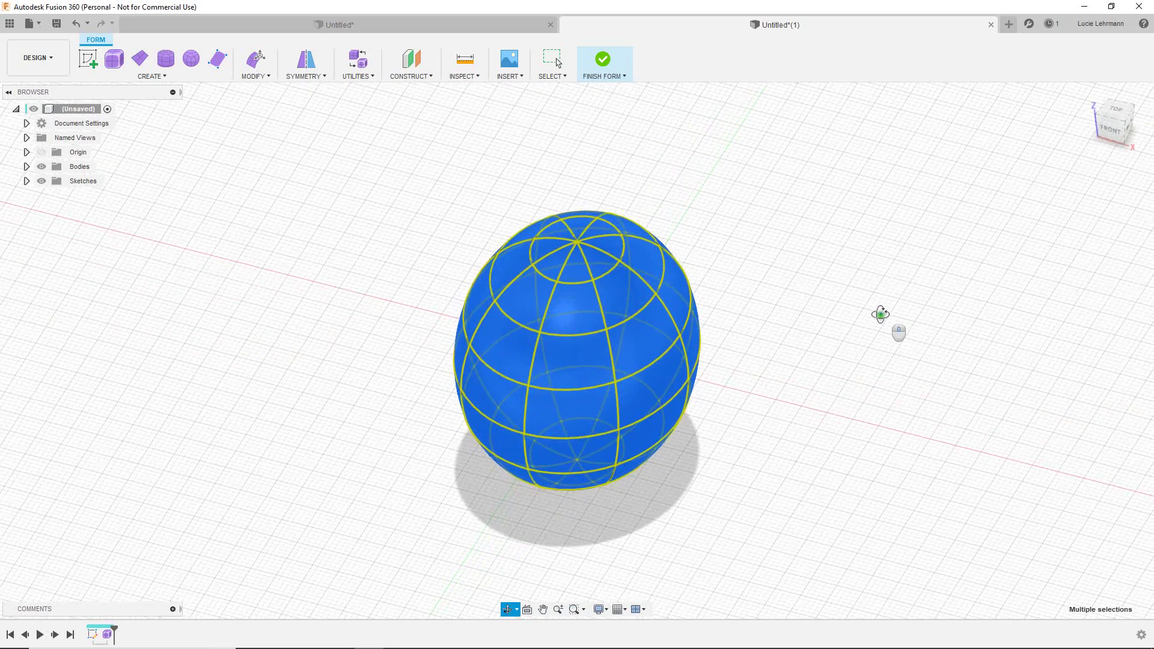
pyautogui.click(463, 61)
pyautogui.click(1116, 111)
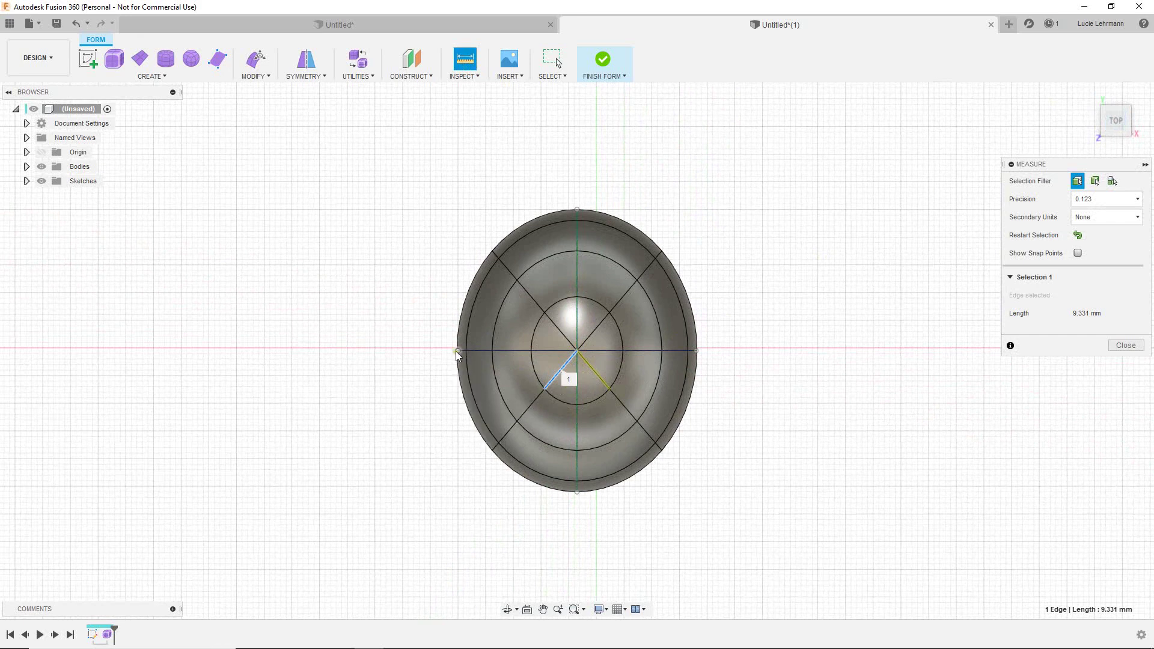
pyautogui.click(458, 351)
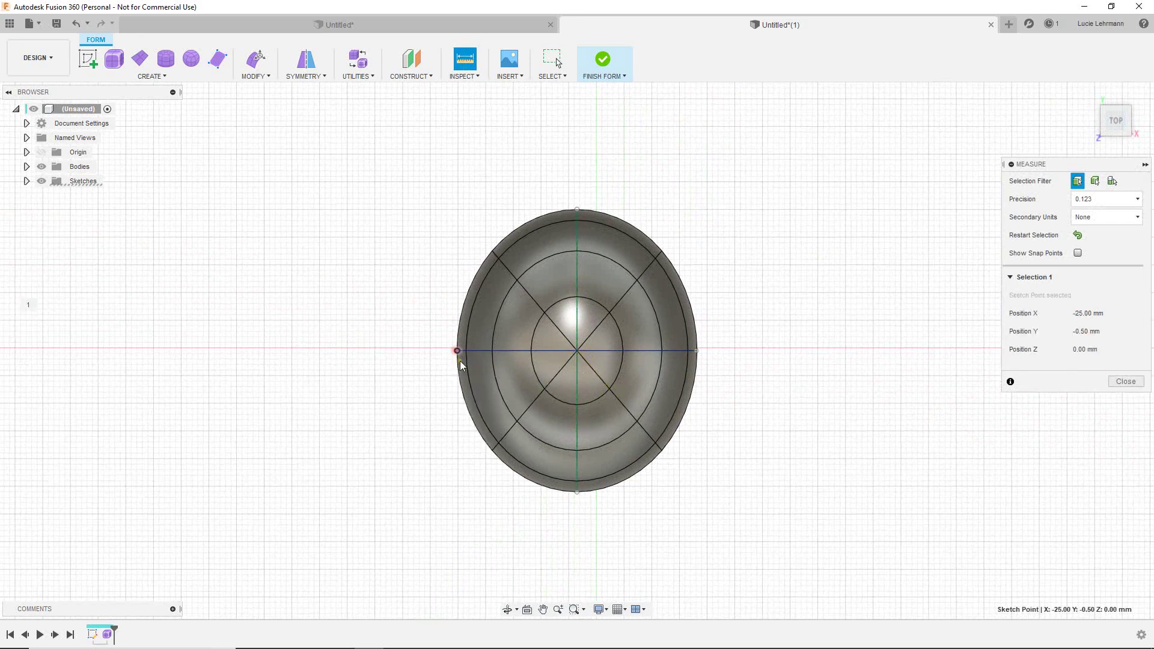
pyautogui.click(696, 351)
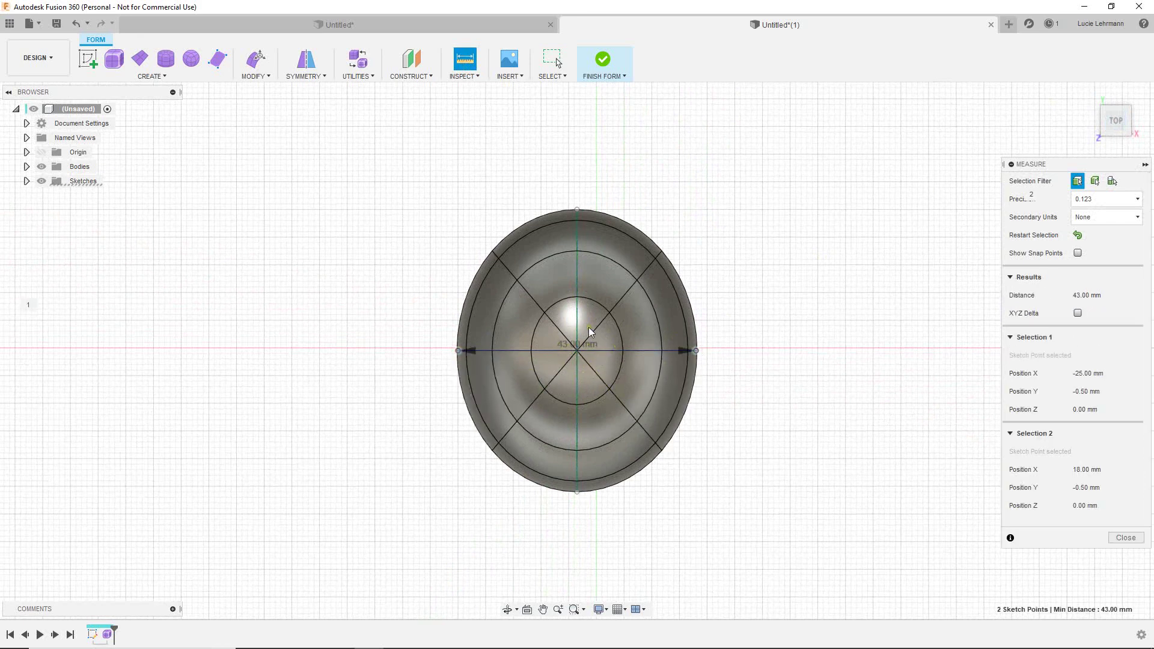
pyautogui.click(1126, 537)
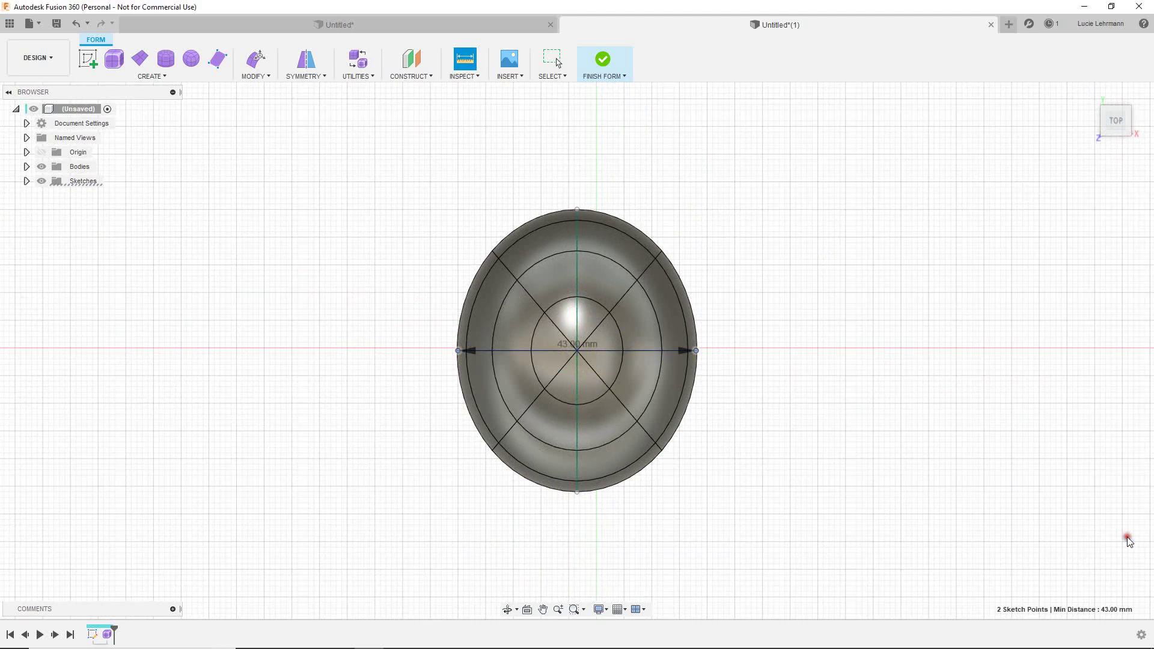
# Finish the form to turn the ellipsoid into a solid body and return home view
pyautogui.click(602, 62)
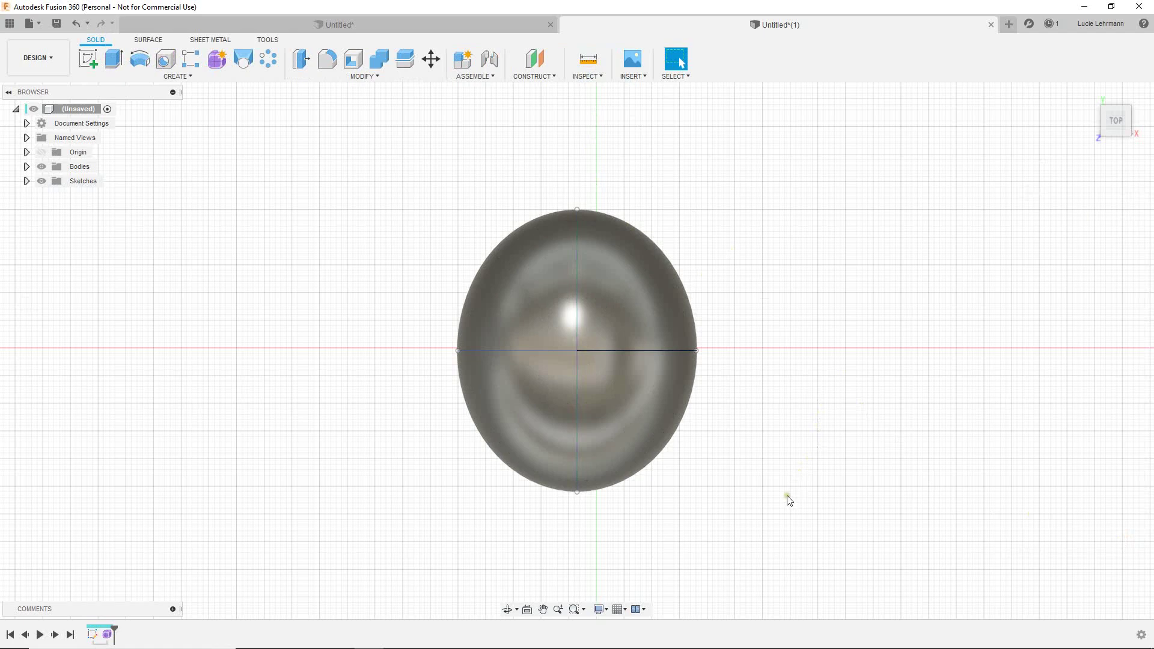
pyautogui.moveTo(789, 500)
pyautogui.keyDown('shift'); pyautogui.mouseDown(button='middle')
pyautogui.moveTo(760, 482)
pyautogui.moveTo(763, 463)
pyautogui.moveTo(868, 330)
pyautogui.mouseUp(button='middle'); pyautogui.keyUp('shift')
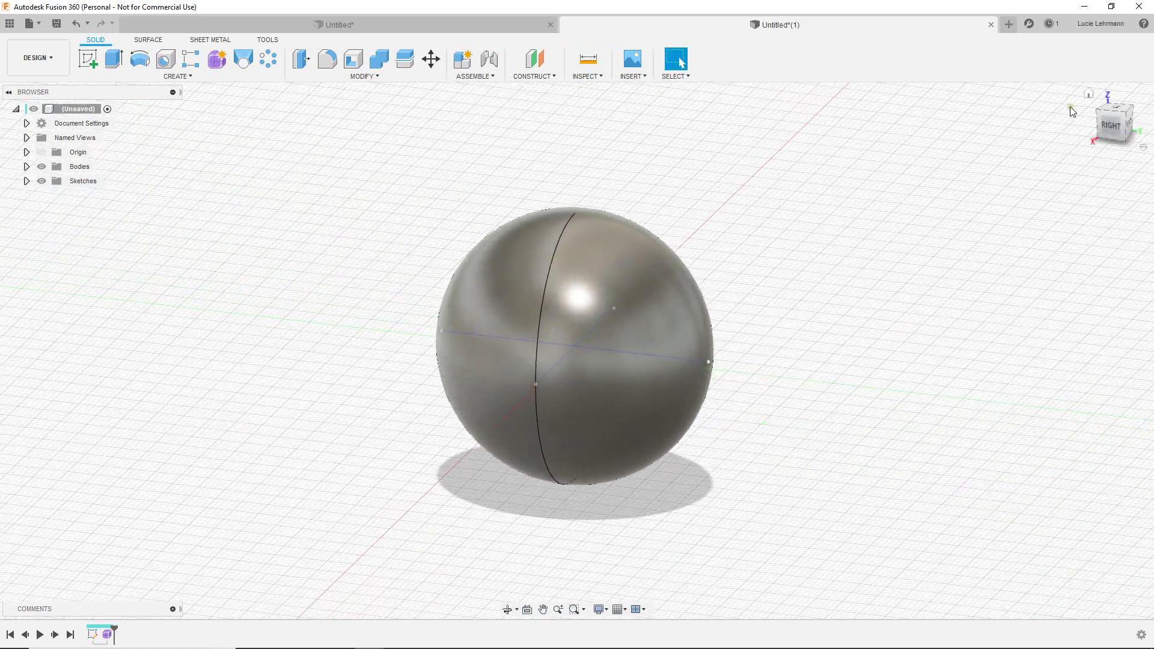
pyautogui.click(1089, 95)
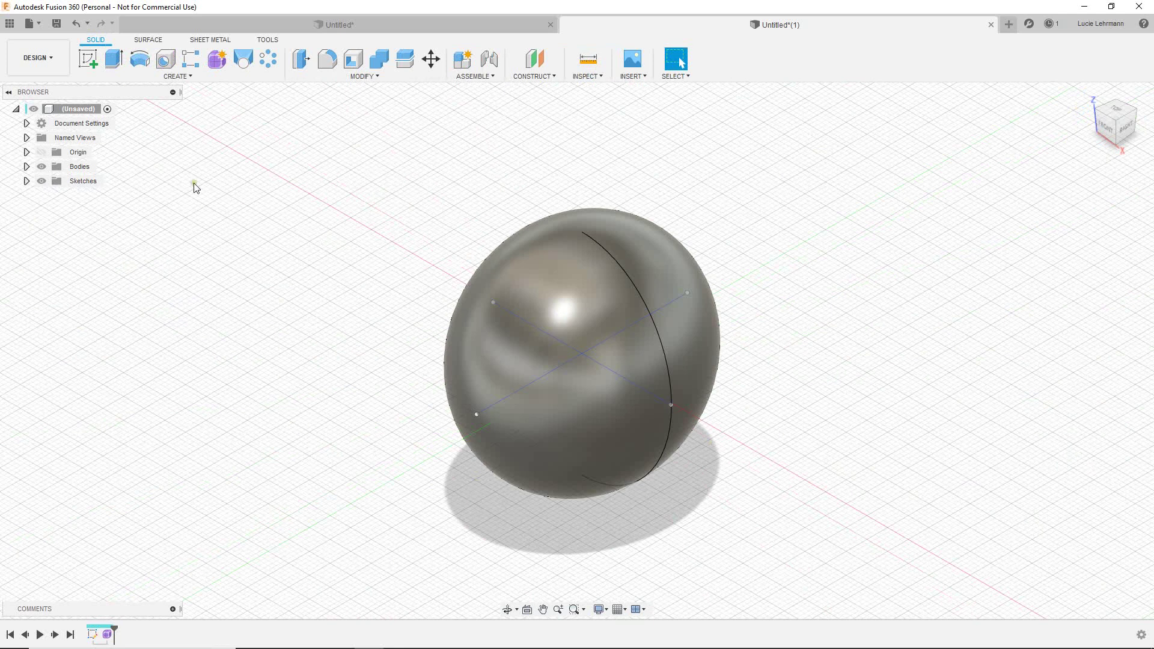
pyautogui.click(364, 76)
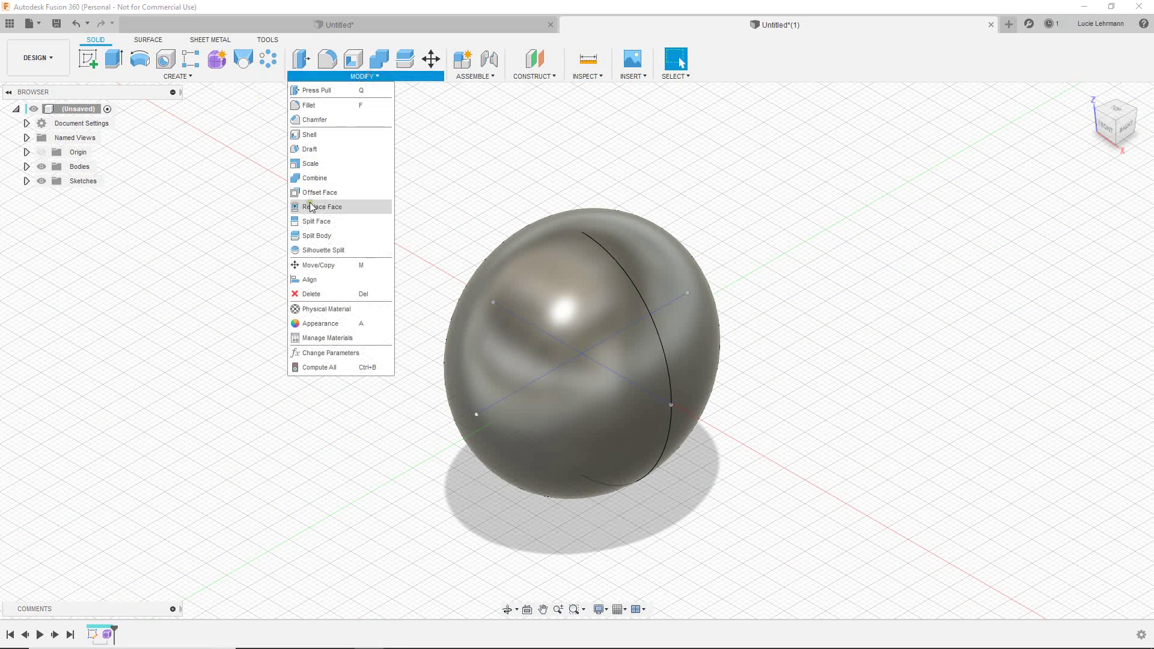
# Split the ellipsoid body in two at the XY plane
pyautogui.click(316, 237)
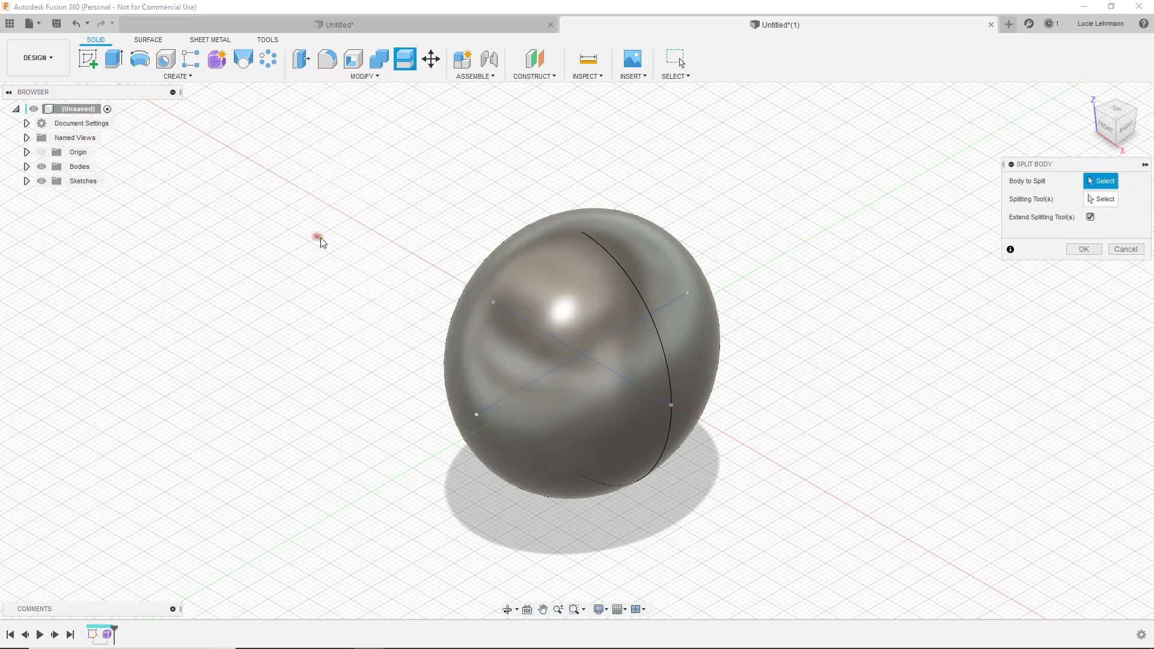
pyautogui.click(593, 291)
pyautogui.click(1105, 199)
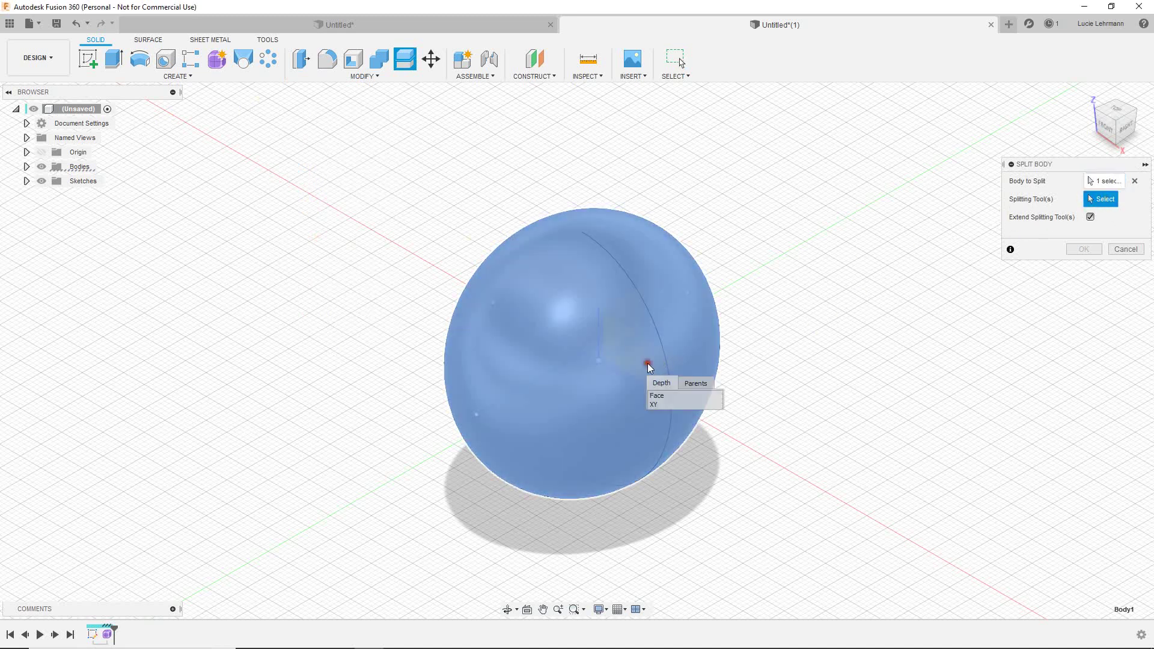
pyautogui.click(657, 405)
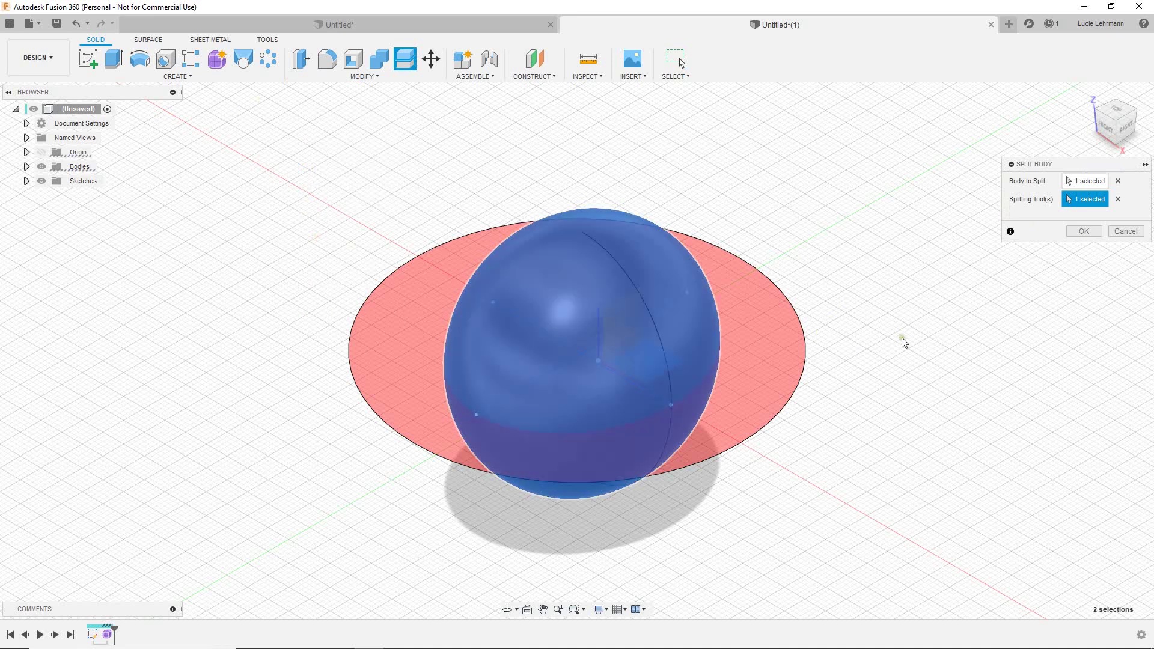
pyautogui.click(1085, 231)
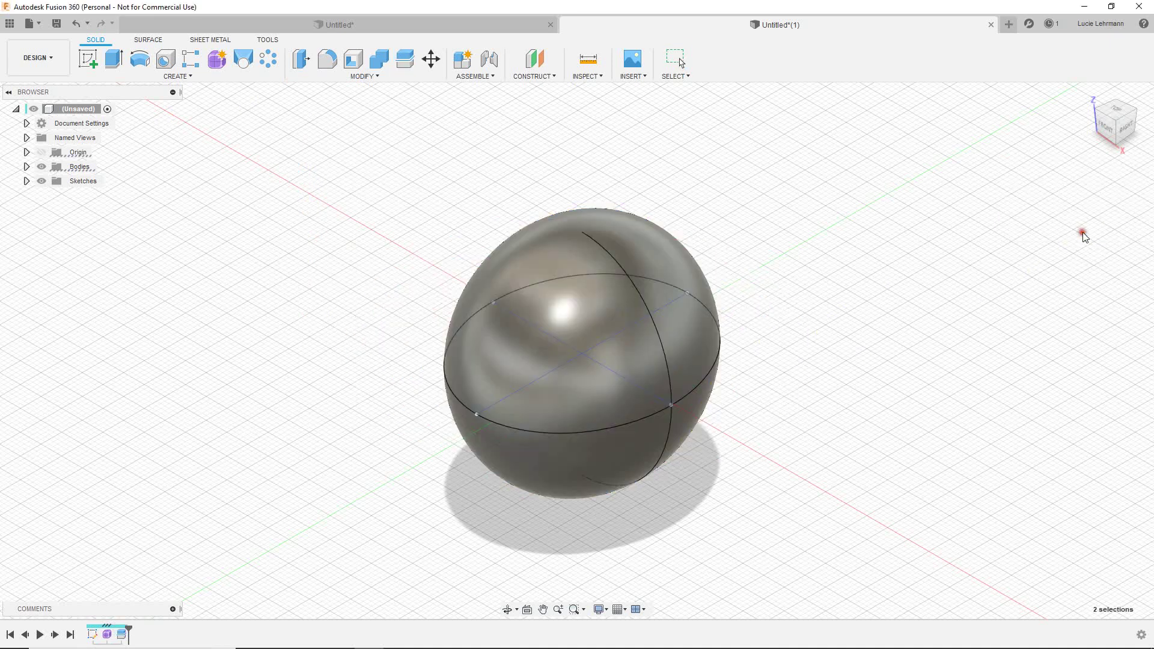
# Hide Body1, the lower half, leaving the flat-bottomed dome visible
pyautogui.click(26, 167)
pyautogui.click(53, 181)
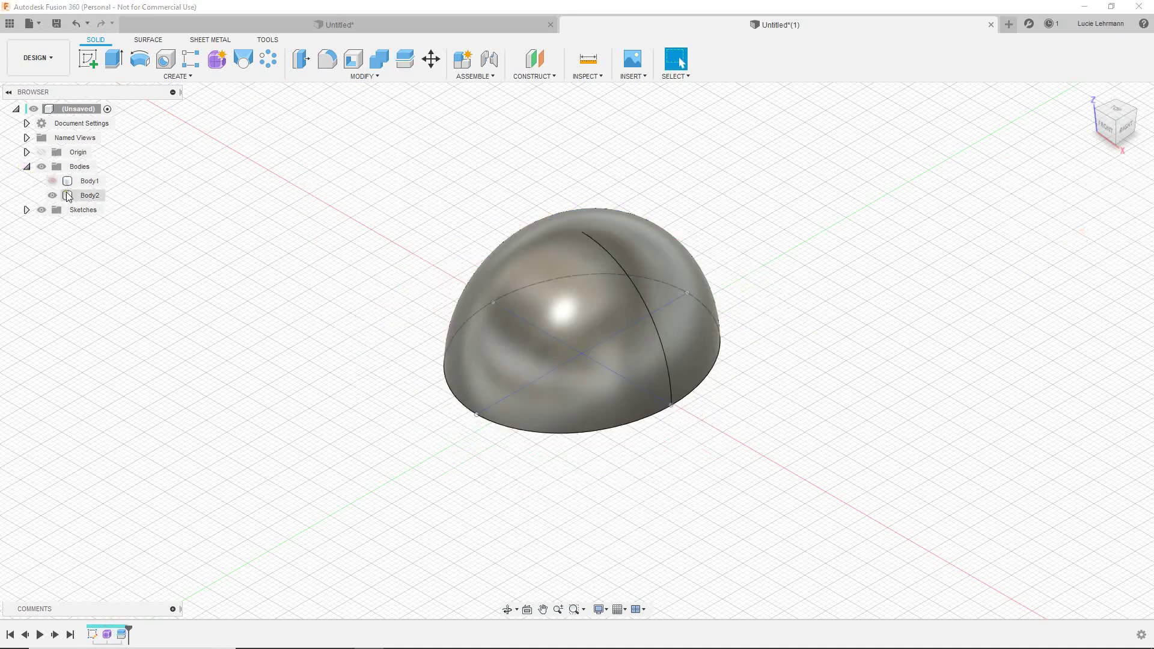
pyautogui.moveTo(304, 400)
pyautogui.keyDown('shift'); pyautogui.mouseDown(button='middle')
pyautogui.moveTo(336, 320)
pyautogui.moveTo(322, 408)
pyautogui.moveTo(327, 369)
pyautogui.mouseUp(button='middle'); pyautogui.keyUp('shift')
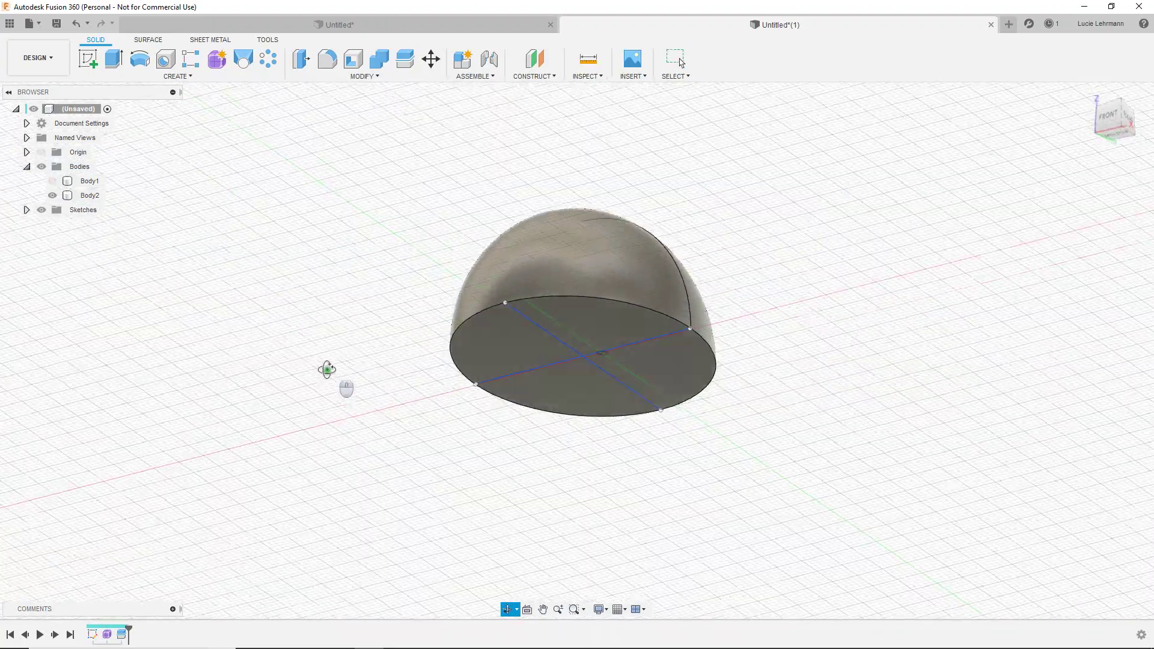
# Shell the dome 1 mm thick with its flat cut face removed, and hide the sketches
pyautogui.click(359, 64)
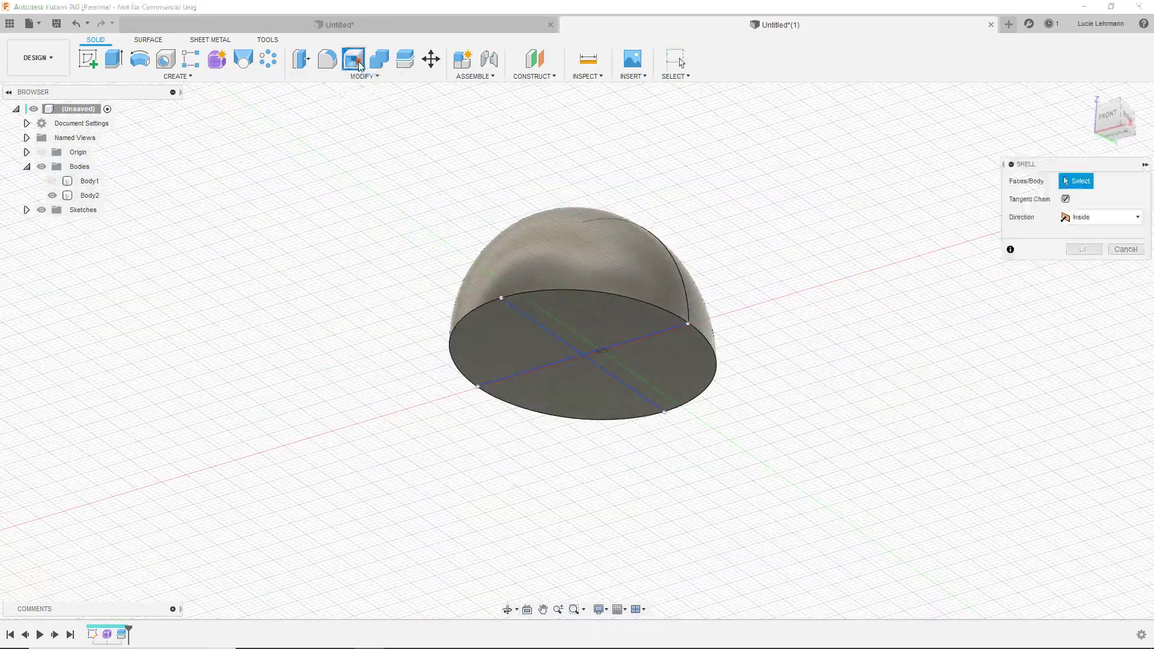
pyautogui.click(593, 316)
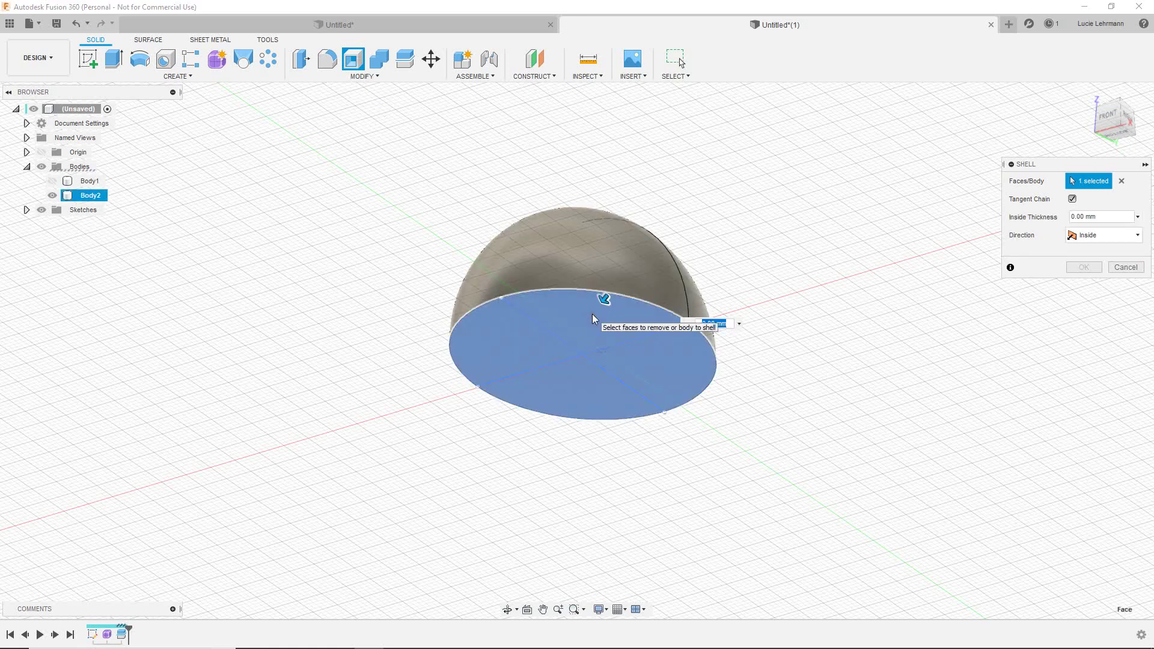
pyautogui.write('1.5')
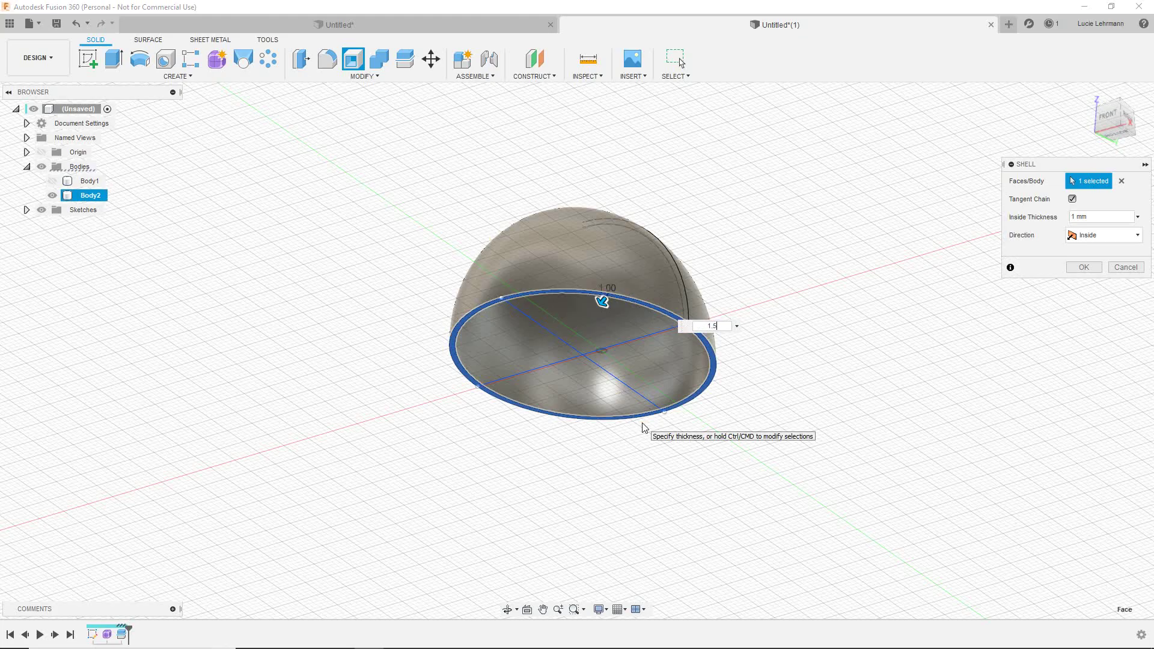
pyautogui.press('Return')
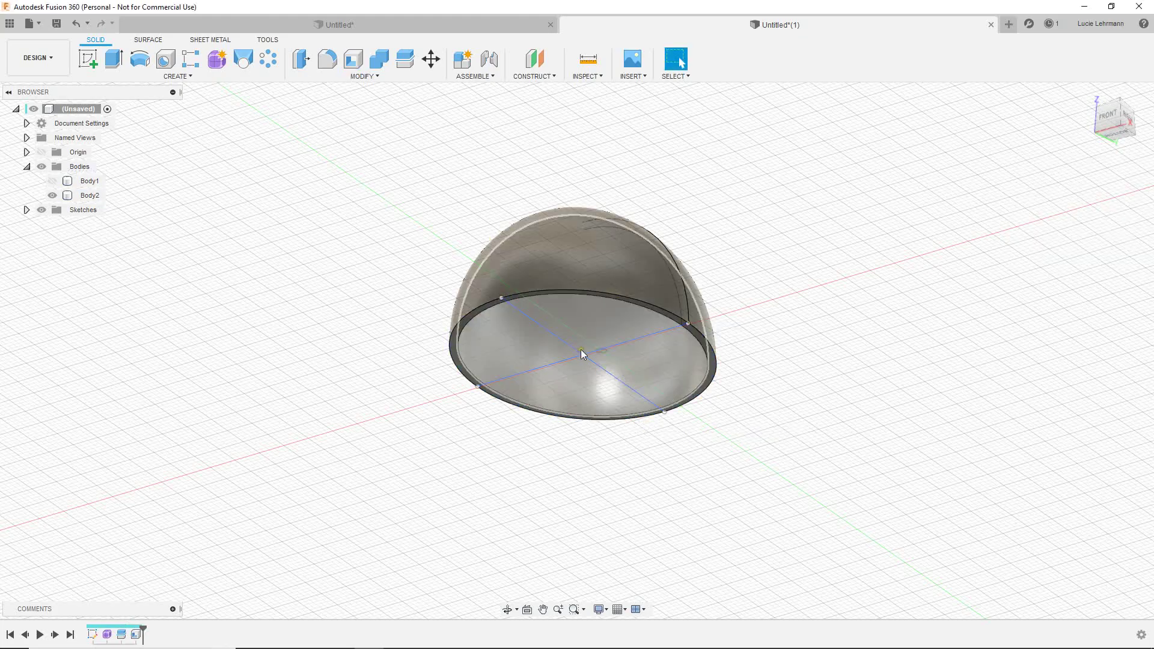
pyautogui.moveTo(358, 232)
pyautogui.keyDown('shift'); pyautogui.mouseDown(button='middle')
pyautogui.moveTo(375, 322)
pyautogui.moveTo(355, 260)
pyautogui.moveTo(361, 278)
pyautogui.mouseUp(button='middle'); pyautogui.keyUp('shift')
pyautogui.click(40, 211)
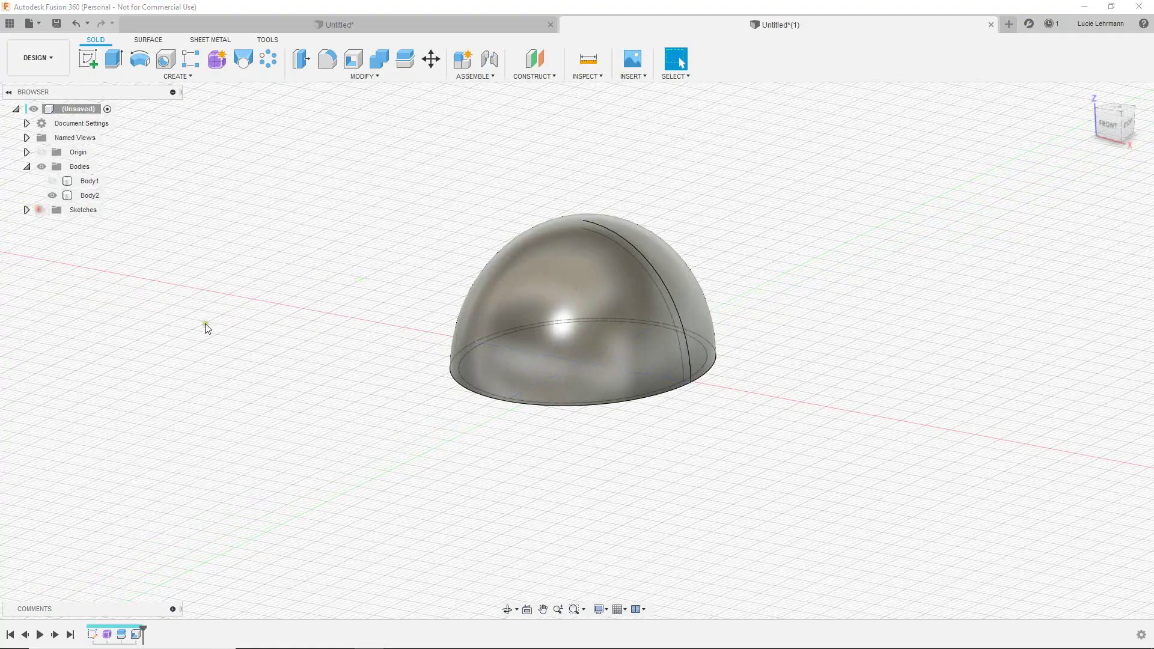